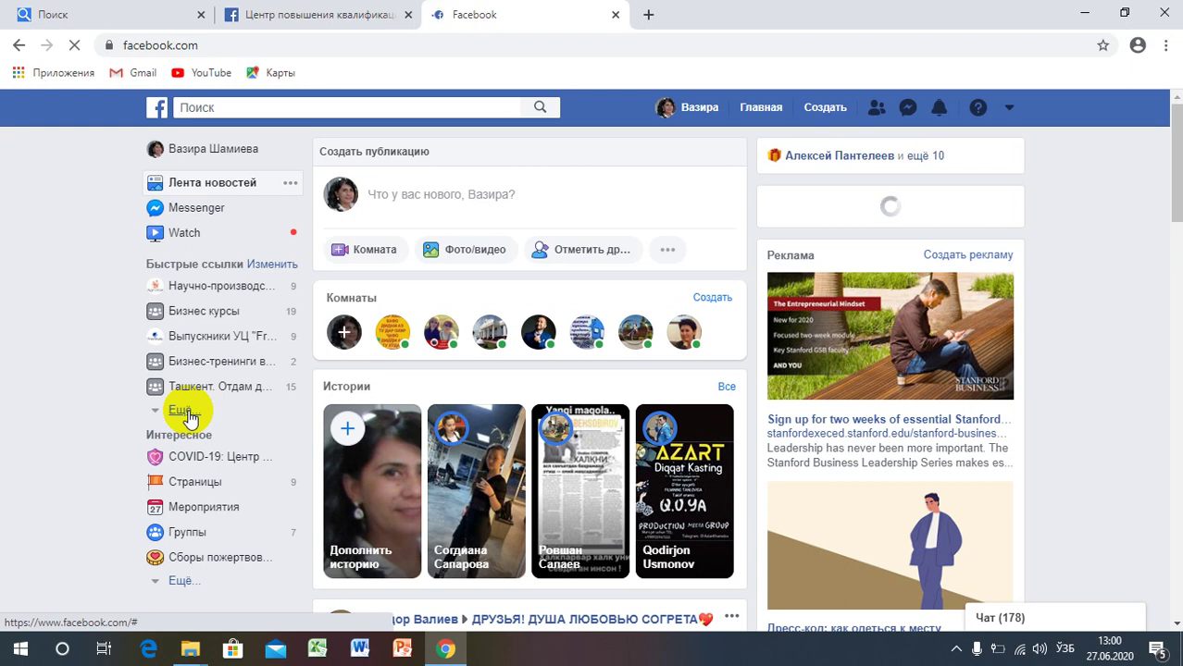
- Return to the new event form for the training centre's page and set the event category to "Другое"
{"action": "left_click", "coordinate": [305, 14]}
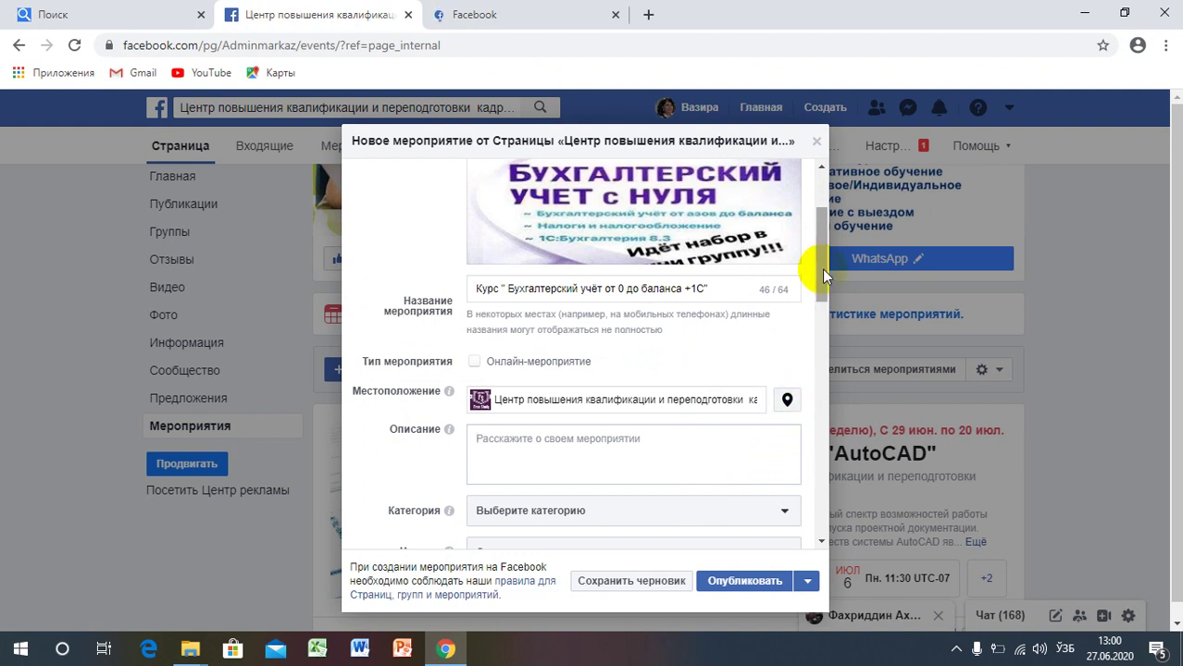
{"action": "left_click_drag", "start_coordinate": [823, 275], "coordinate": [824, 306]}
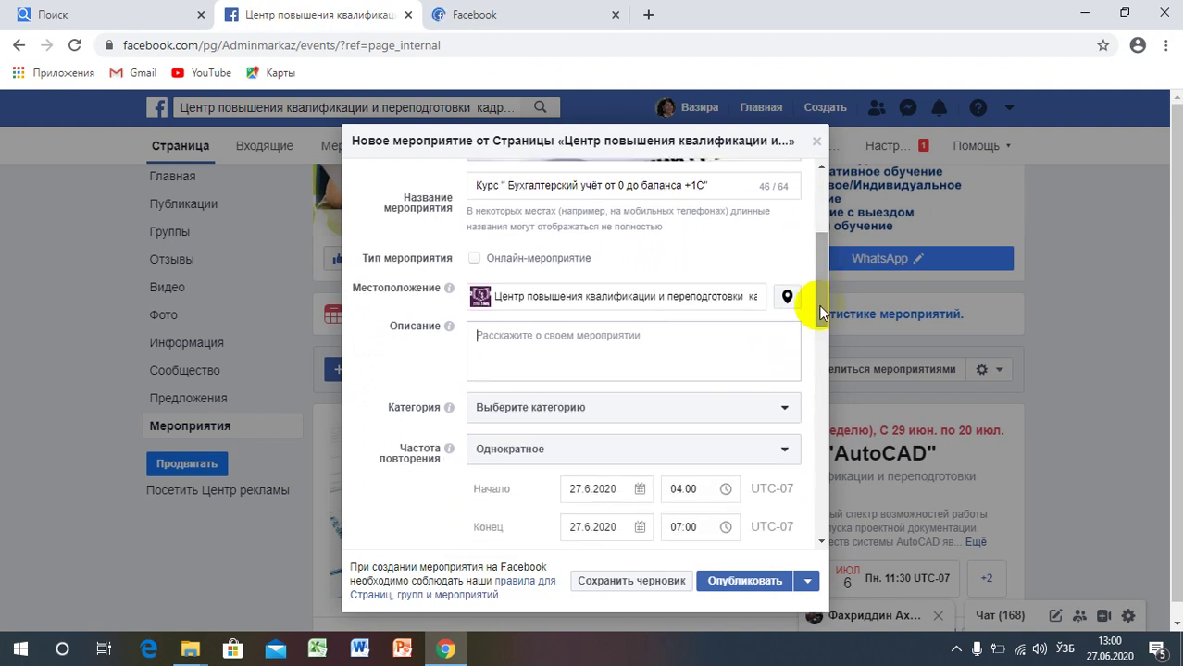
{"action": "left_click", "coordinate": [784, 410]}
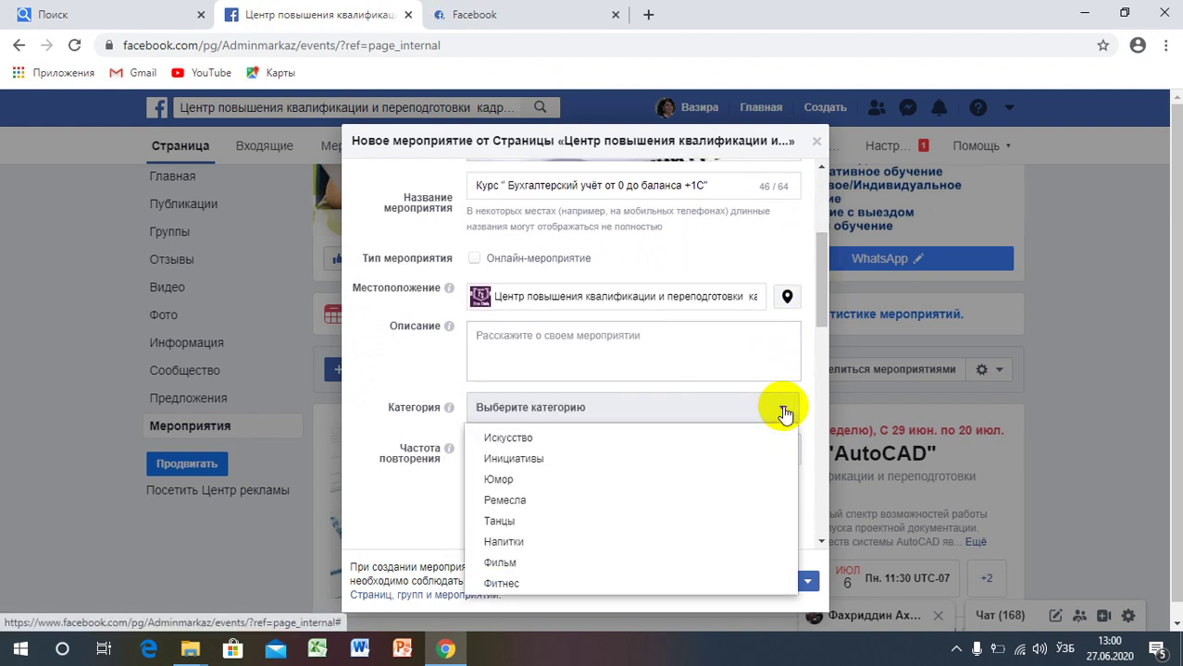
{"action": "left_click_drag", "start_coordinate": [787, 454], "coordinate": [793, 585]}
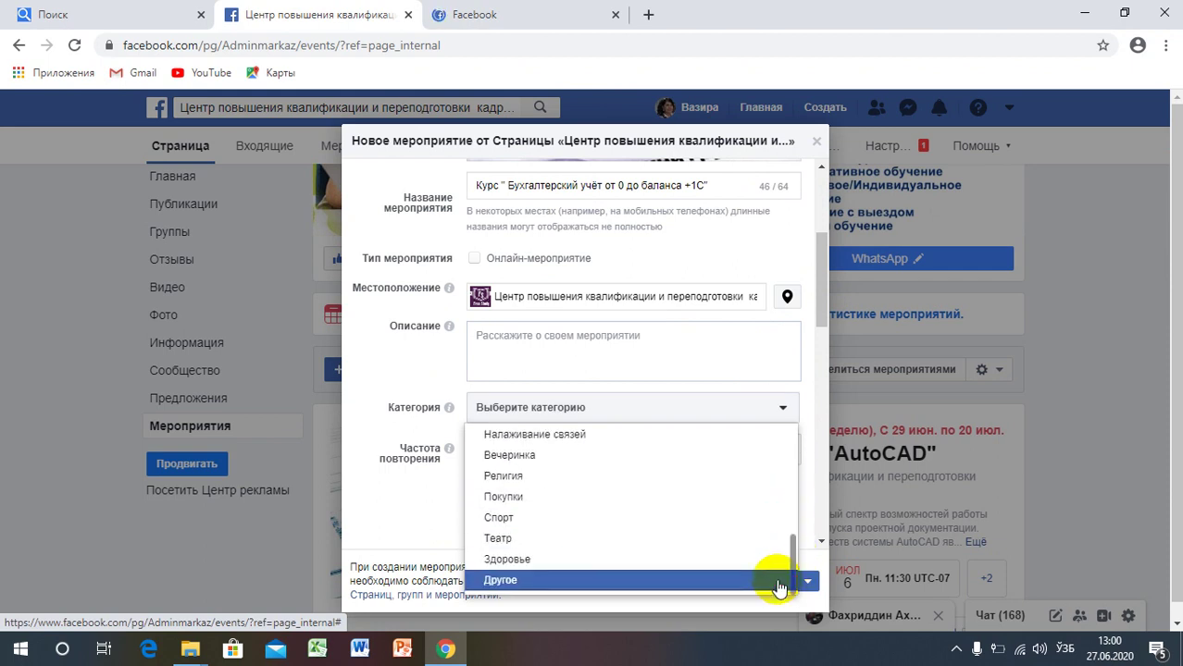
{"action": "left_click_drag", "start_coordinate": [788, 563], "coordinate": [781, 505]}
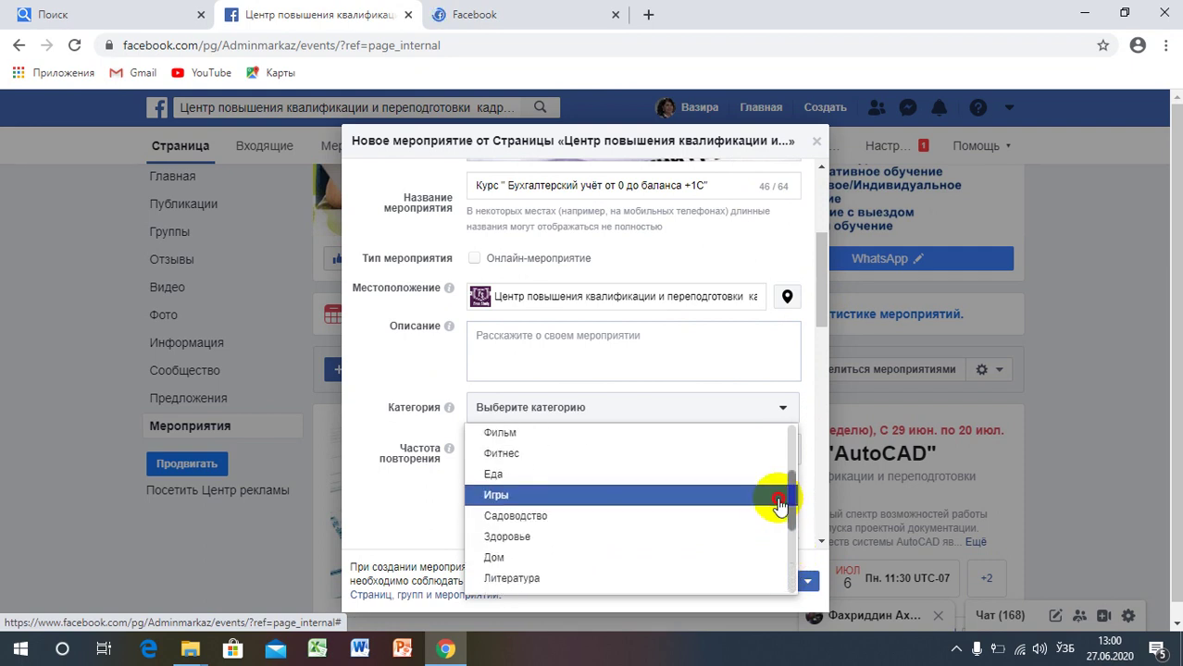
{"action": "left_click", "coordinate": [785, 556]}
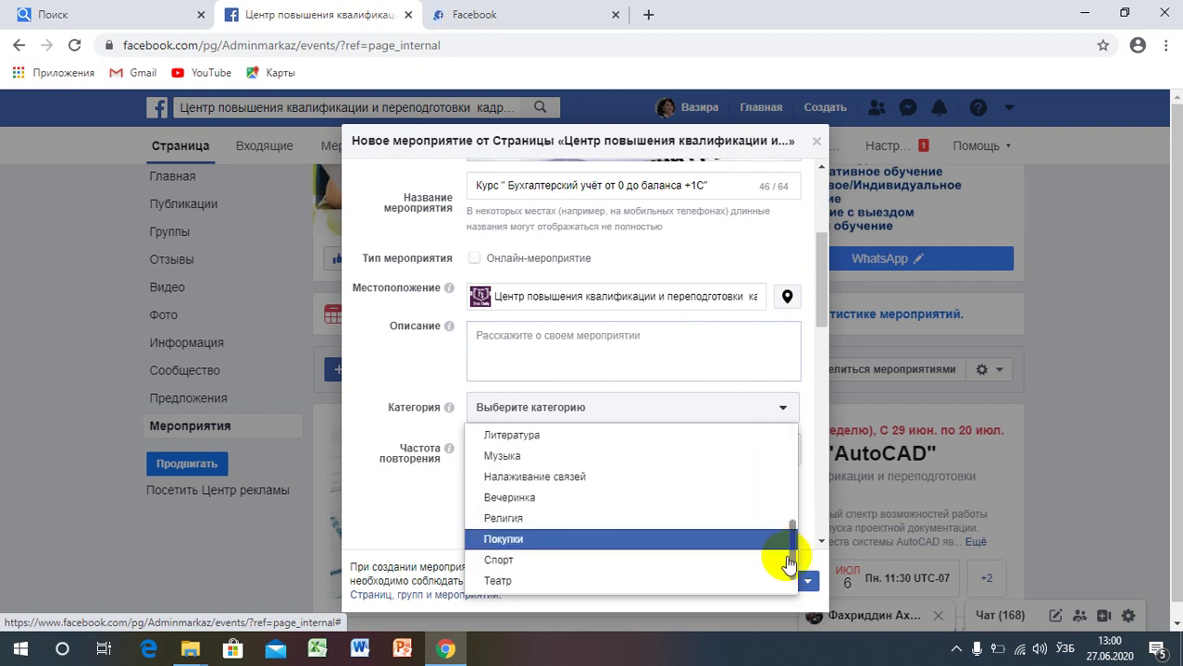
{"action": "left_click", "coordinate": [788, 580]}
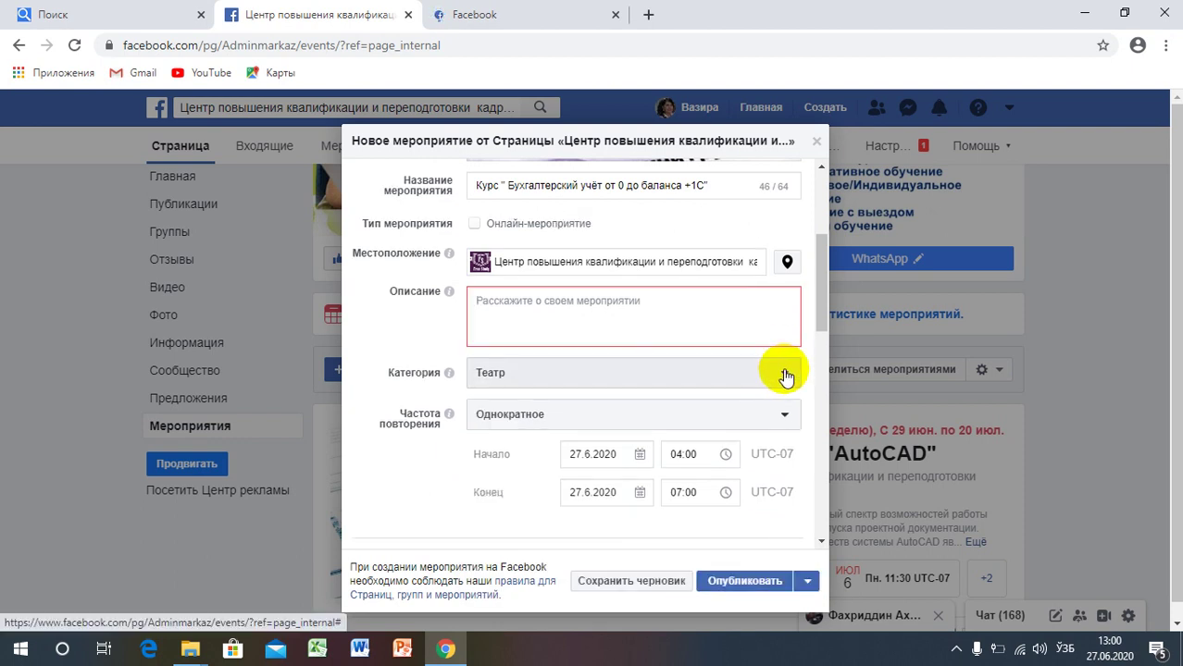
{"action": "left_click", "coordinate": [785, 376]}
{"action": "left_click", "coordinate": [794, 458]}
{"action": "left_click_drag", "start_coordinate": [794, 458], "coordinate": [789, 563]}
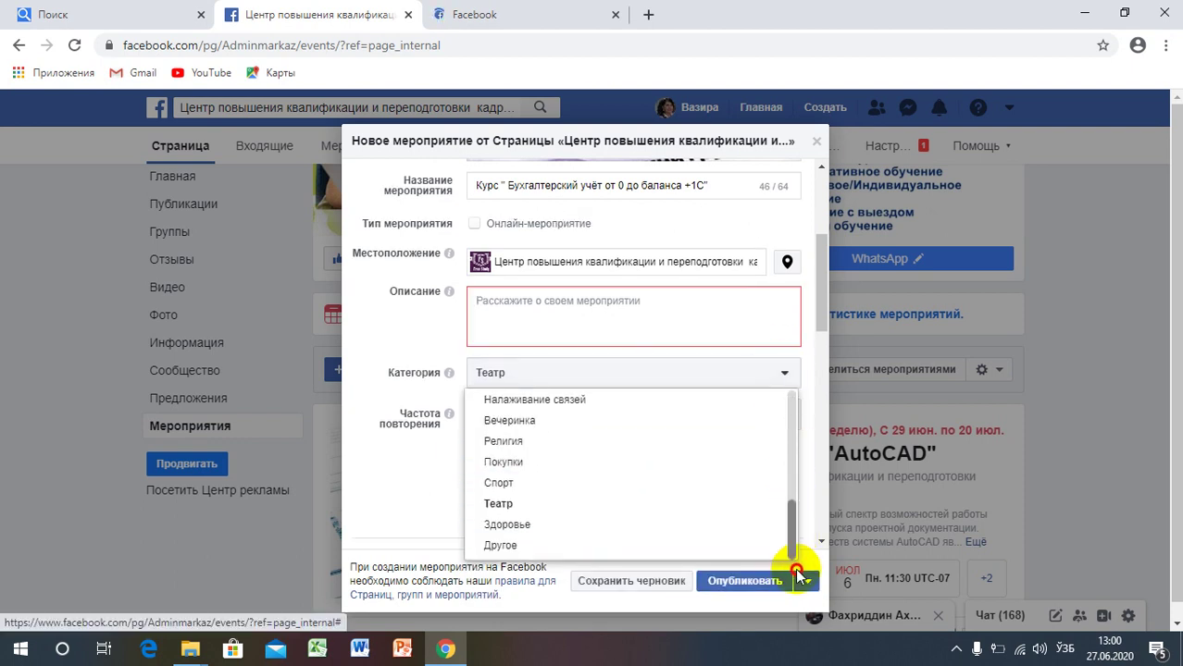
{"action": "left_click", "coordinate": [720, 545]}
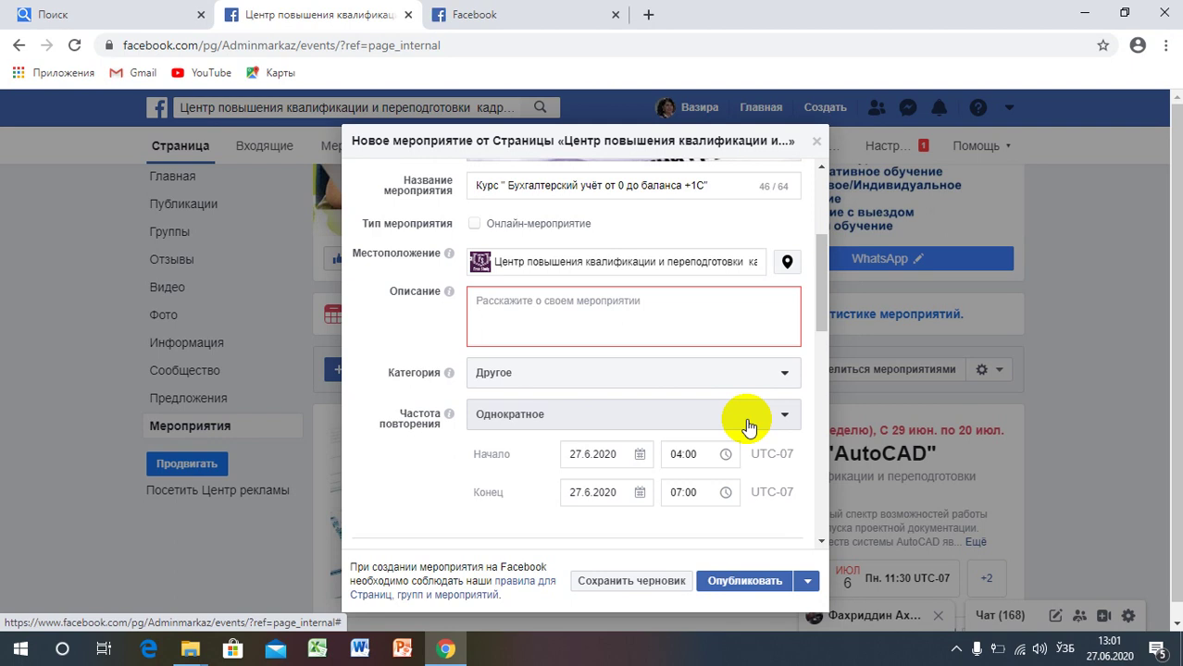
- Set the event's recurrence to "Еженедельное" and its repeat start date to Saturday, 11 July 2020
{"action": "left_click", "coordinate": [783, 421]}
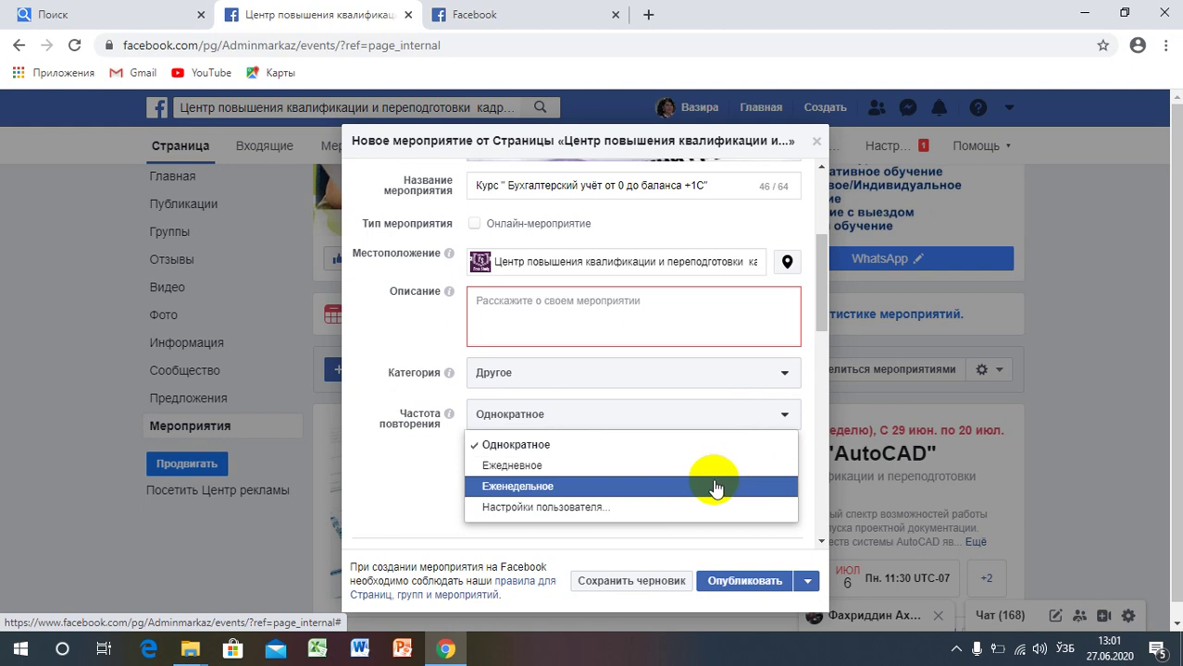
{"action": "left_click", "coordinate": [715, 485]}
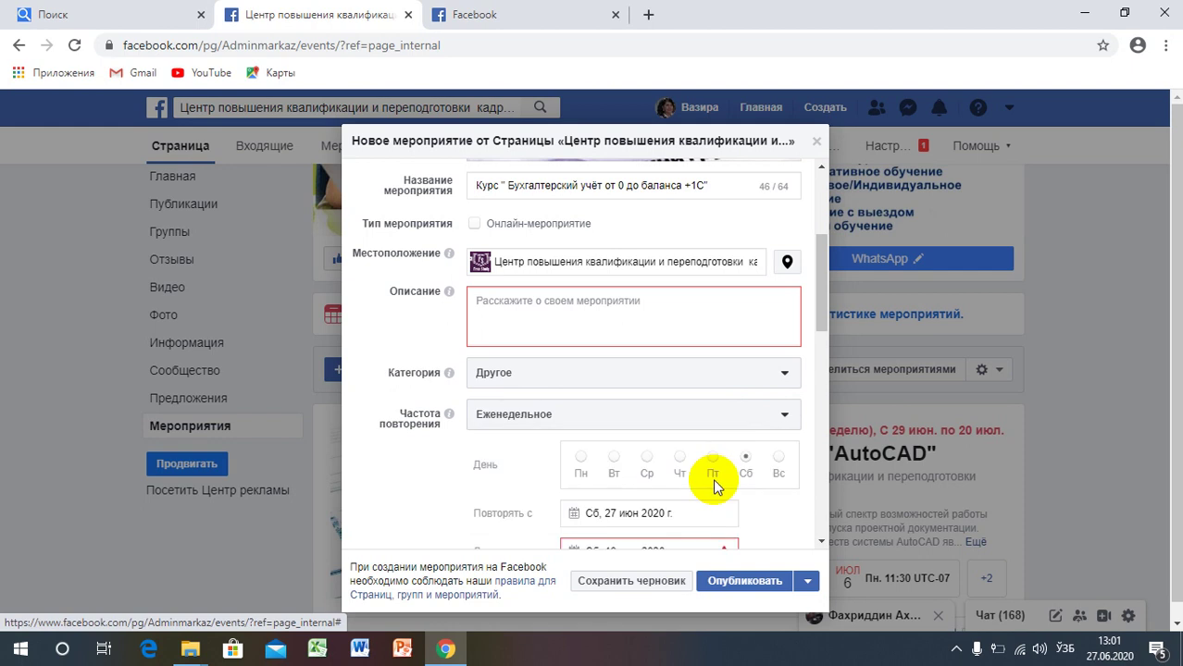
{"action": "left_click_drag", "start_coordinate": [821, 299], "coordinate": [821, 317]}
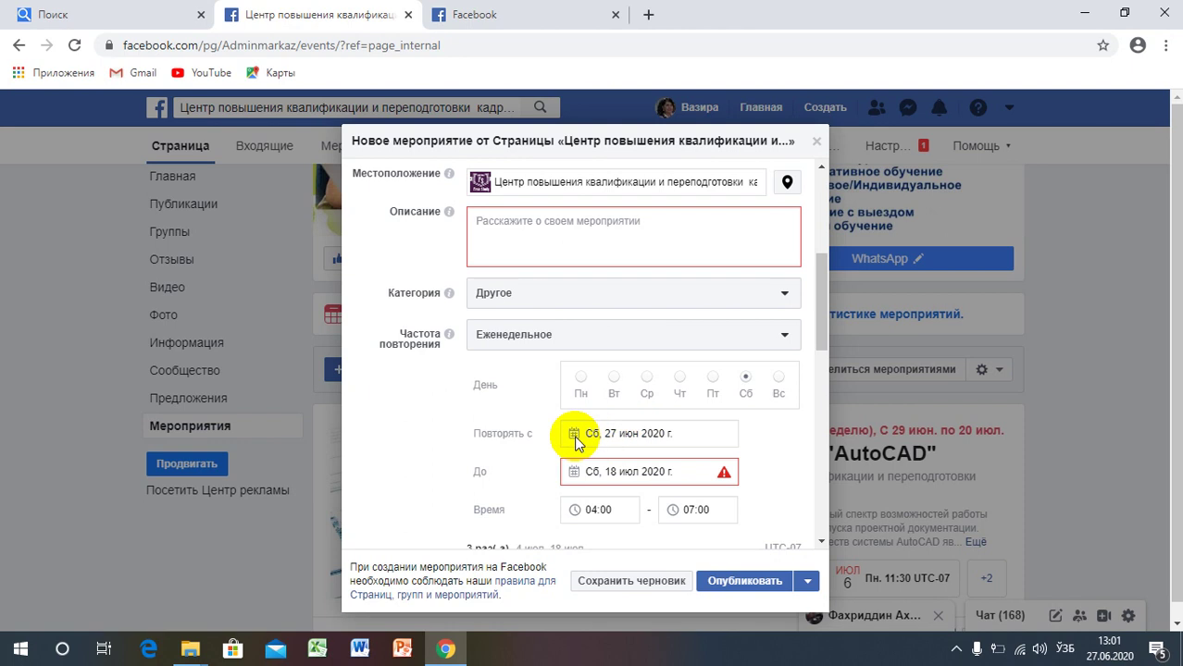
{"action": "left_click", "coordinate": [627, 434]}
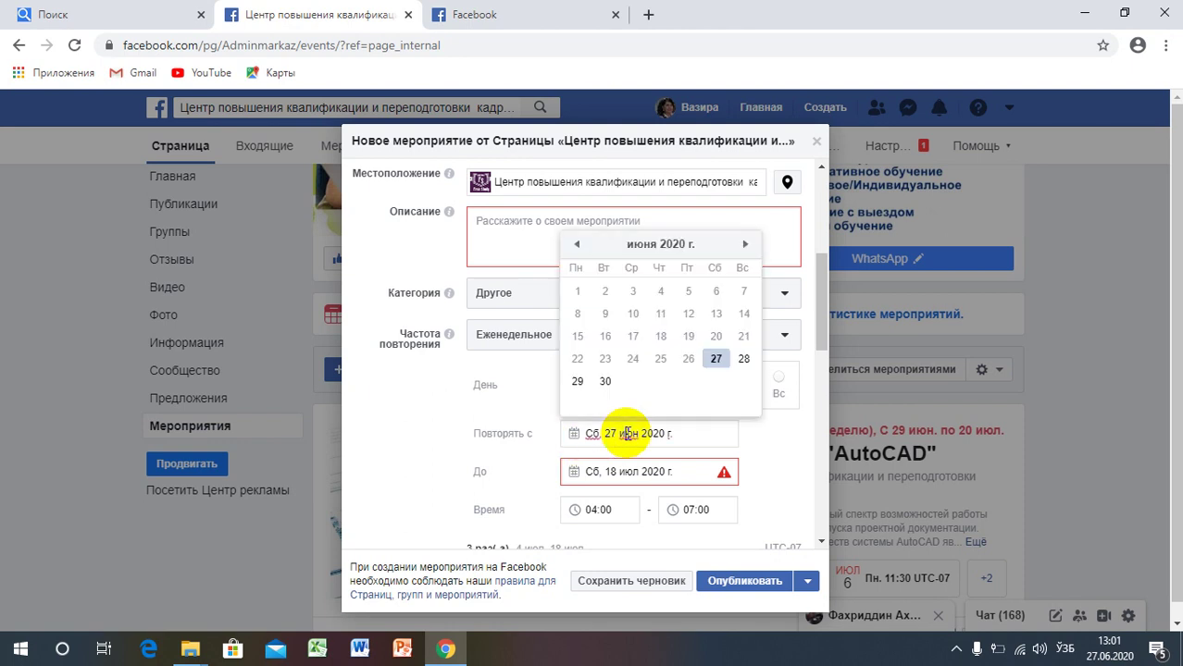
{"action": "left_click", "coordinate": [745, 245]}
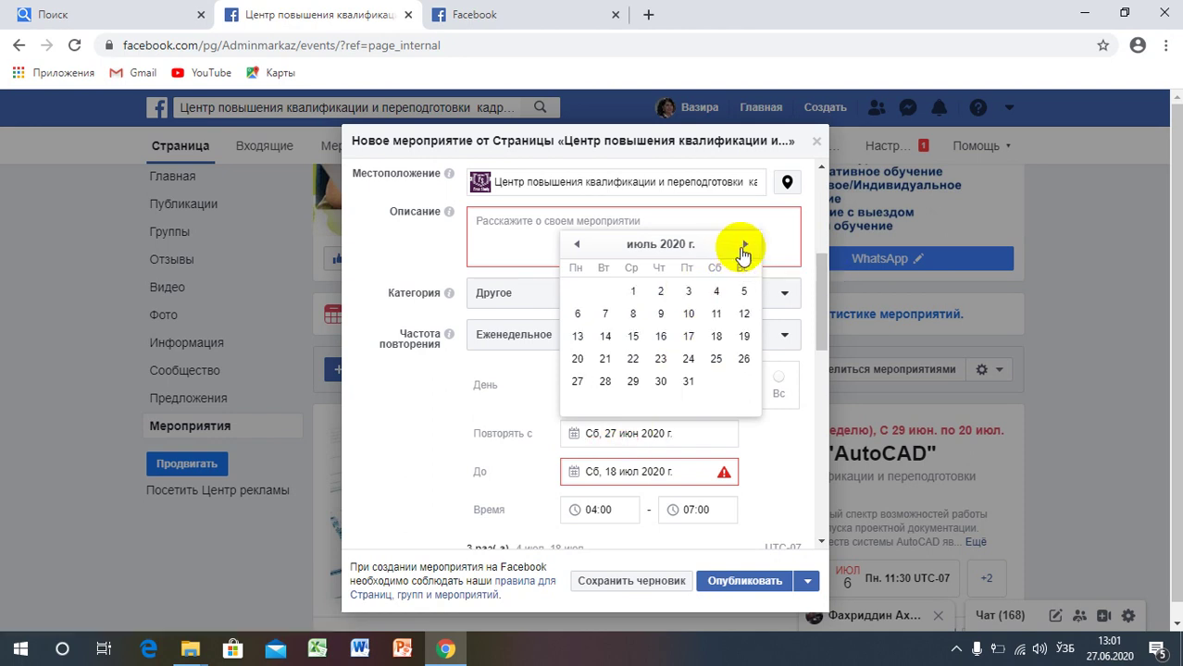
{"action": "left_click", "coordinate": [721, 315]}
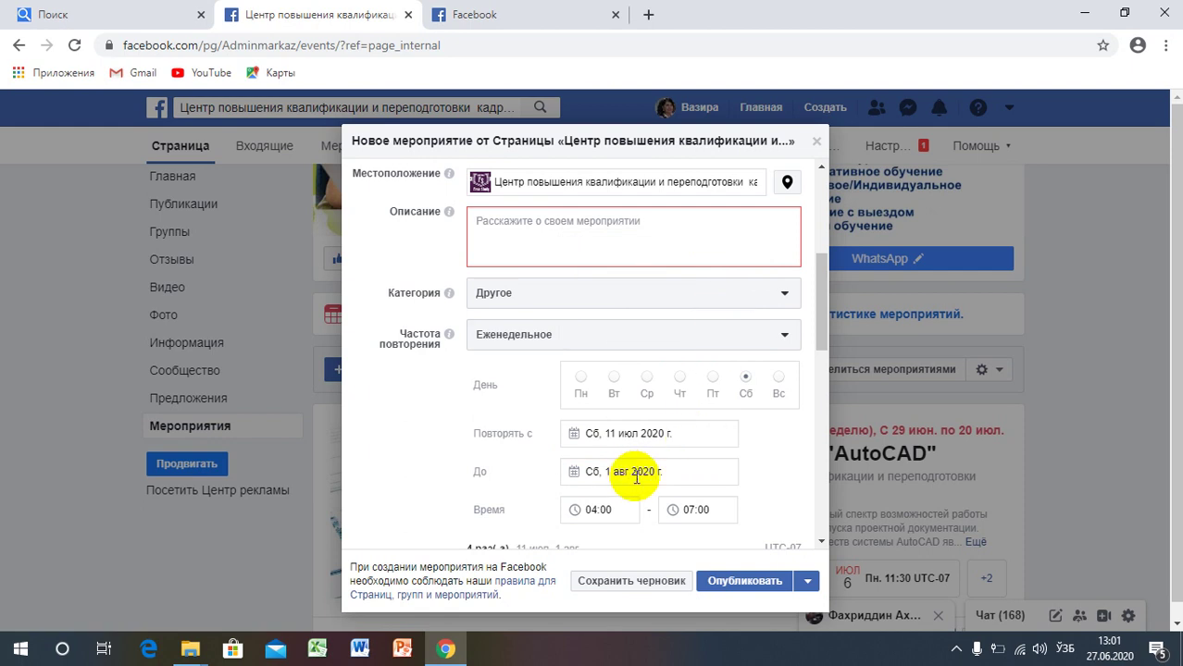
- Set the weekly event's time to run from 16:00 to 17:30
{"action": "left_click", "coordinate": [598, 509]}
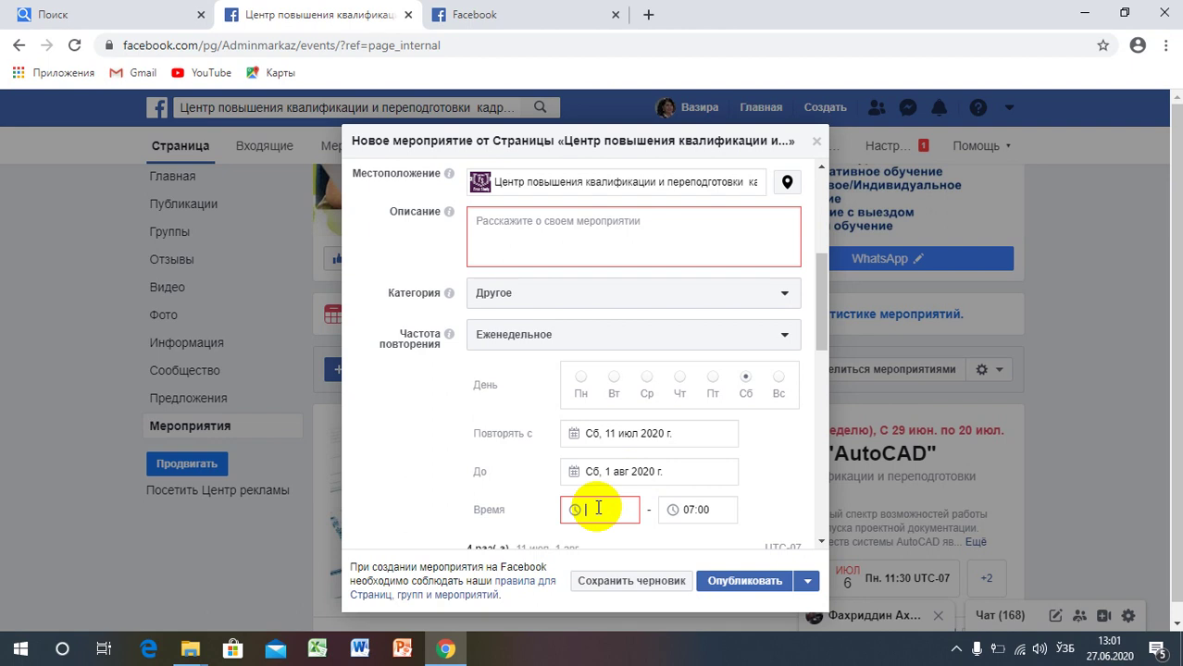
{"action": "key", "text": "BackSpace"}
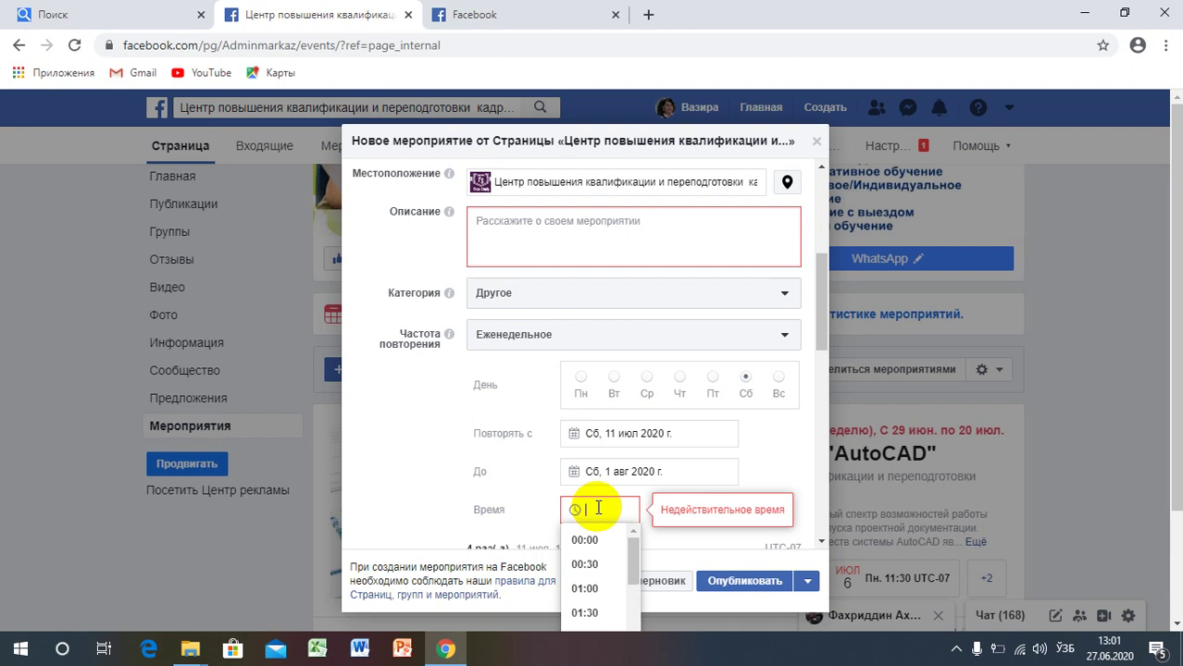
{"action": "type", "text": "16"}
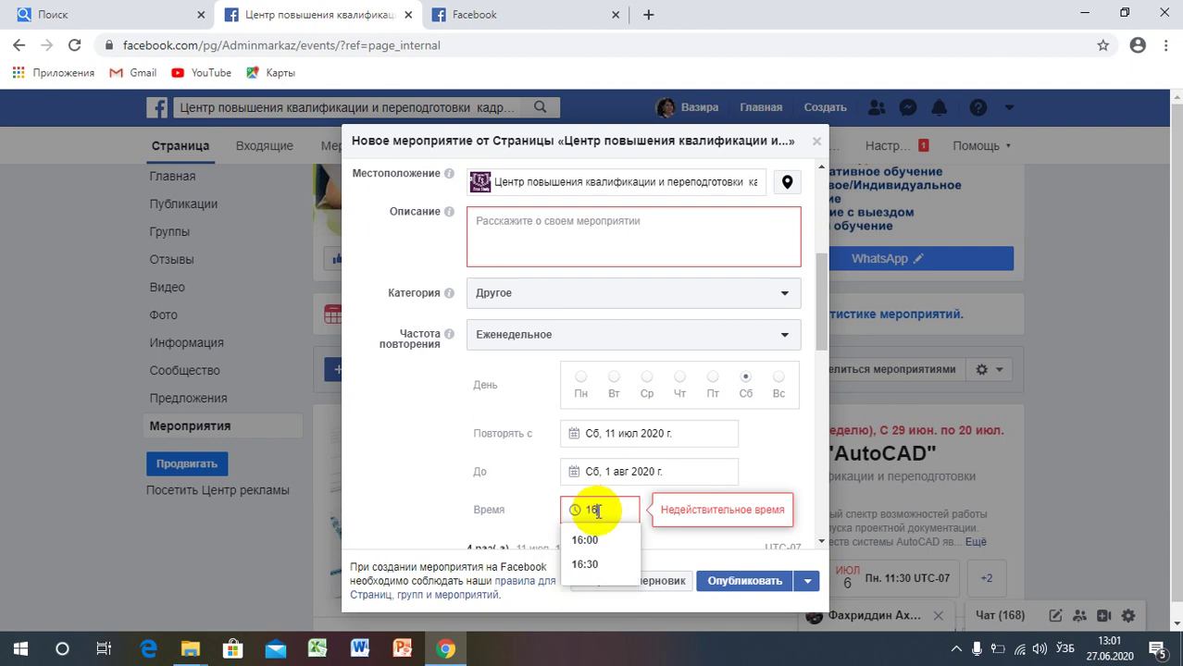
{"action": "left_click", "coordinate": [577, 540]}
{"action": "left_click", "coordinate": [688, 511]}
{"action": "key", "text": "BackSpace"}
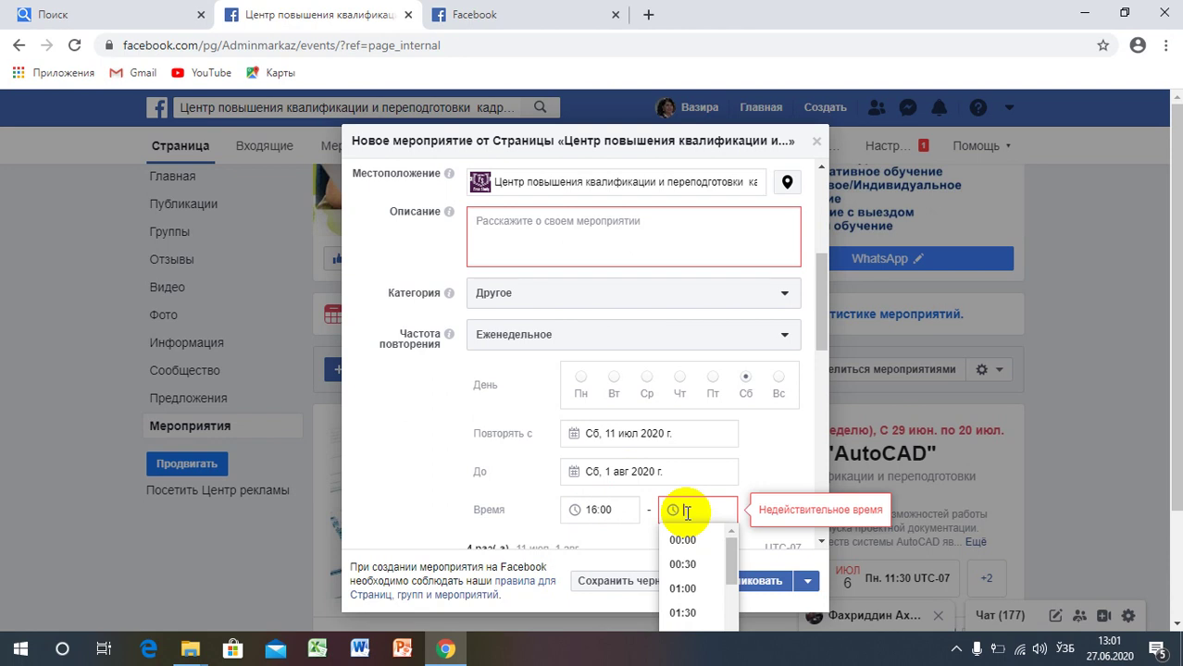
{"action": "type", "text": "17:30"}
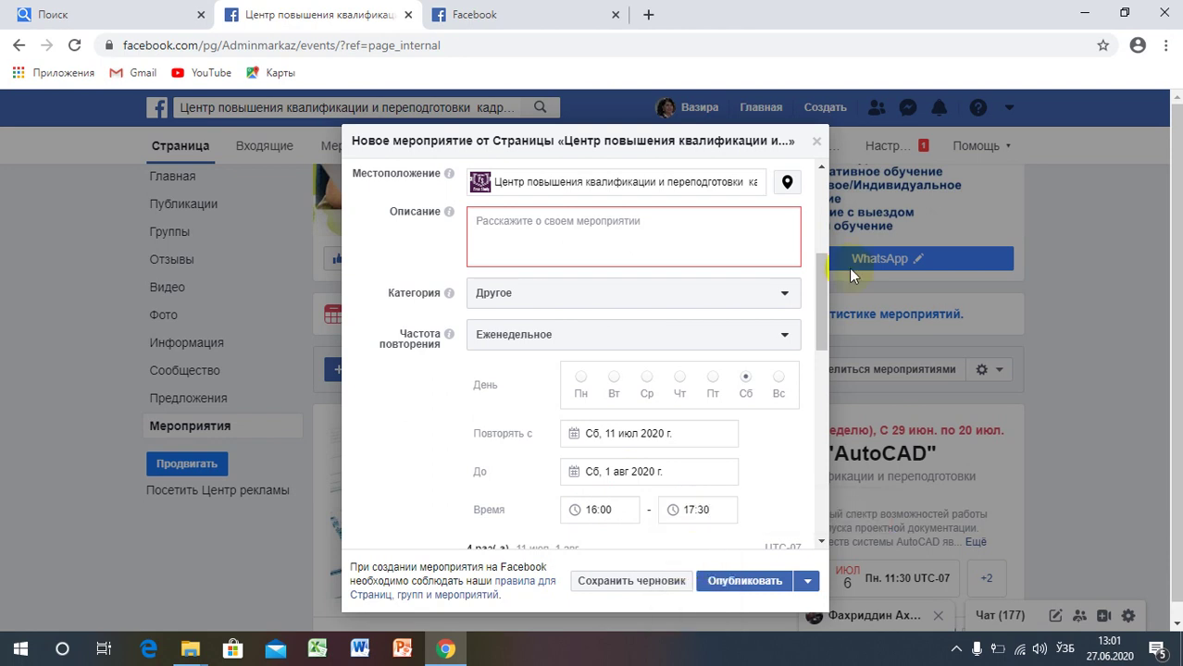
- Open the "Центр повышения..." page from the news feed's quick links in the other browser tab, and return to the event form
{"action": "left_click", "coordinate": [524, 16]}
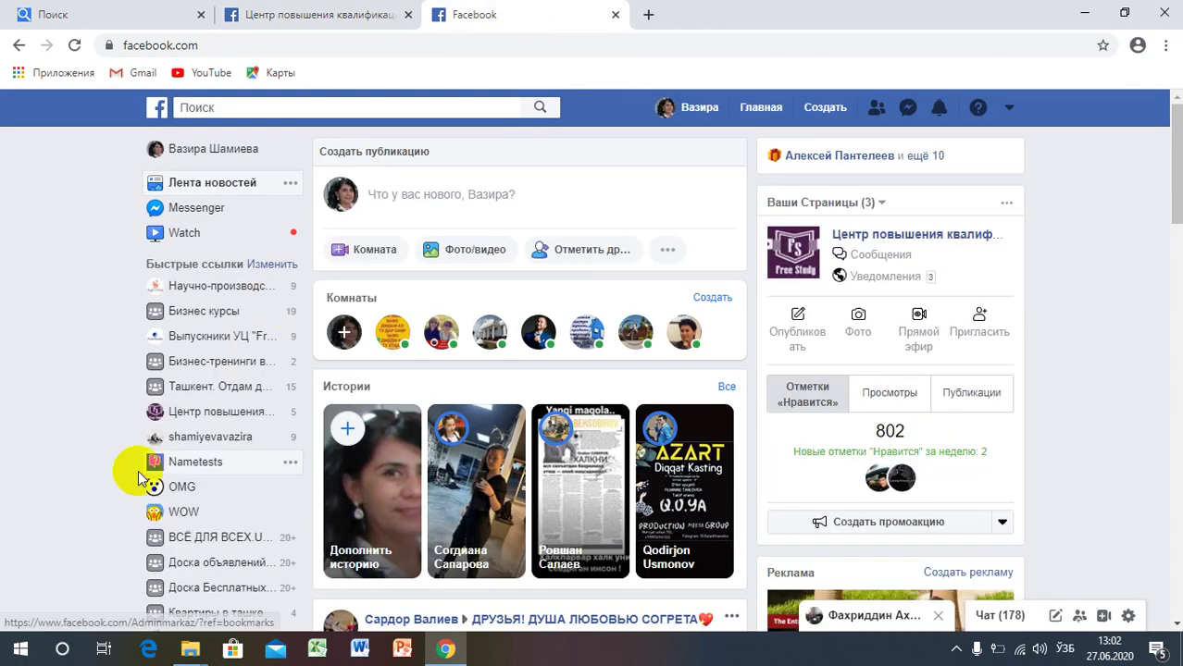
{"action": "left_click", "coordinate": [216, 416]}
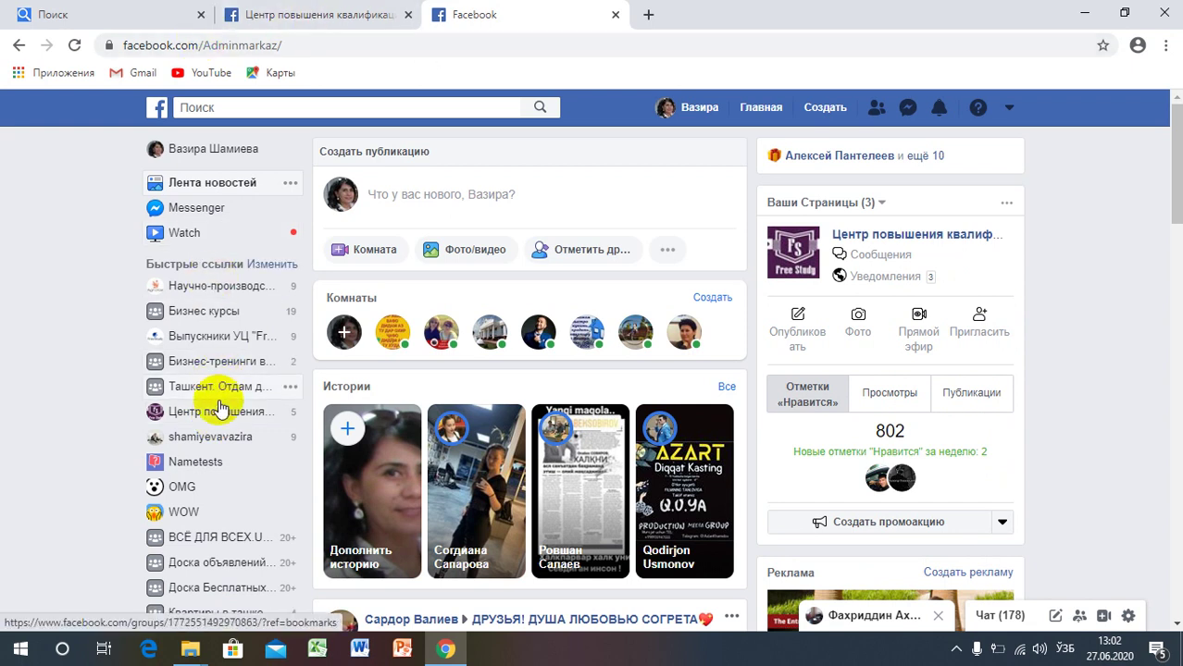
{"action": "left_click", "coordinate": [323, 20]}
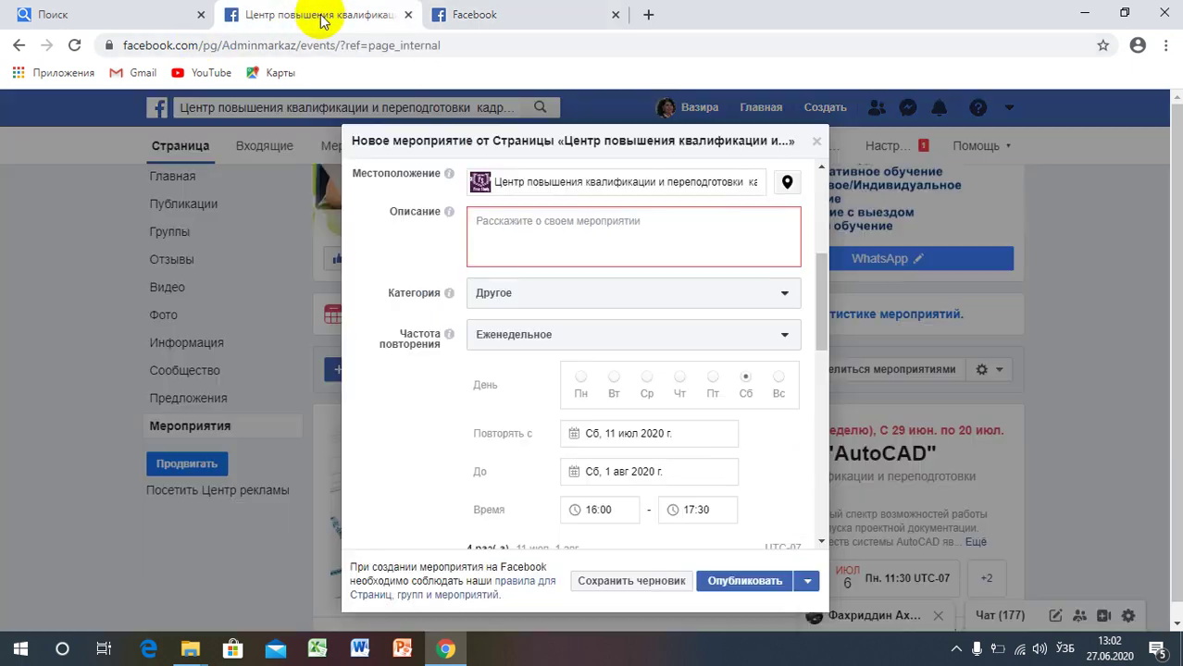
- Re-enter the event's end time as 17:30
{"action": "left_click", "coordinate": [678, 518]}
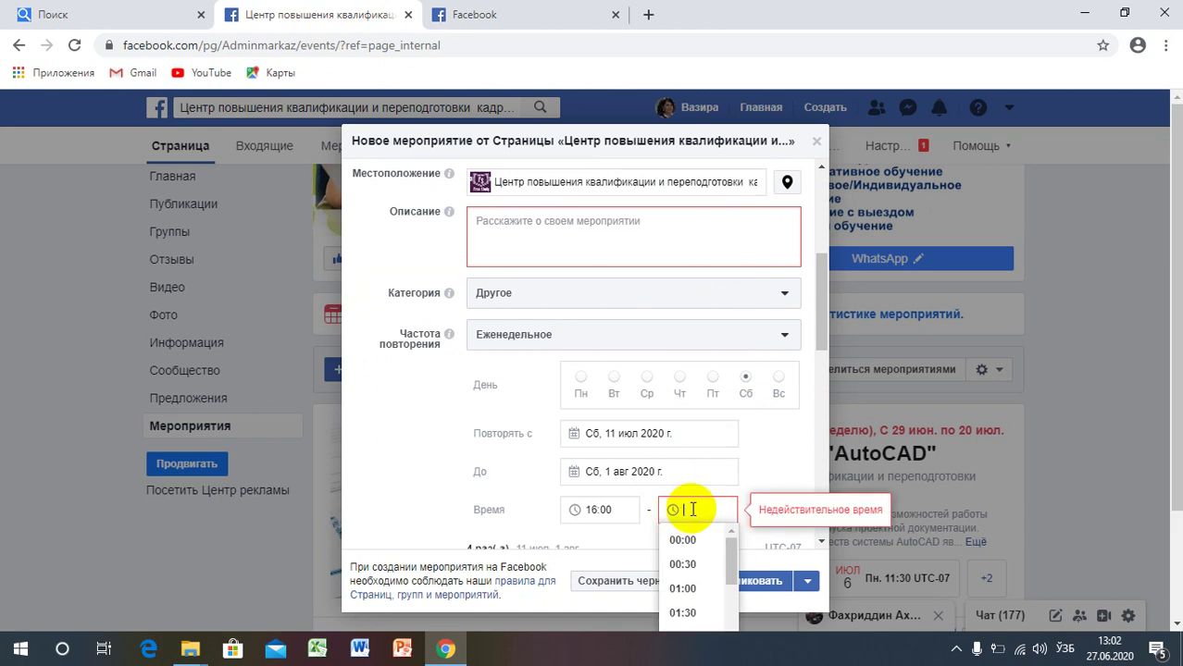
{"action": "type", "text": "17"}
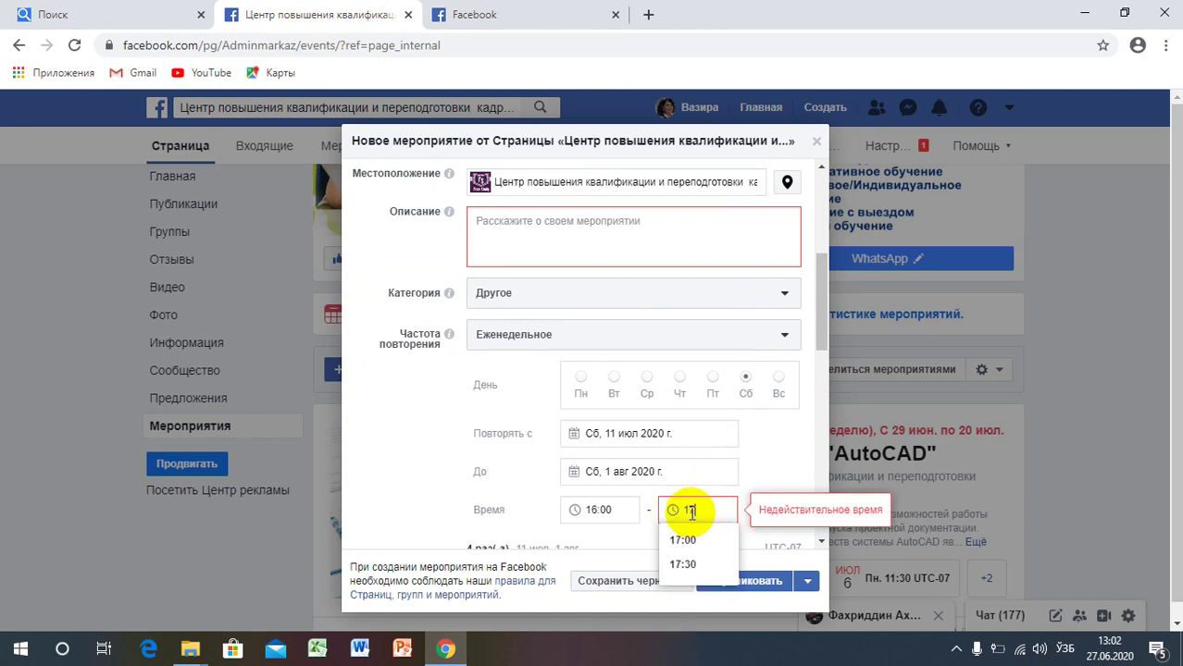
{"action": "left_click", "coordinate": [690, 566]}
- Enter УЦ "Free Study" as the event's organizer
{"action": "left_click_drag", "start_coordinate": [820, 335], "coordinate": [819, 410]}
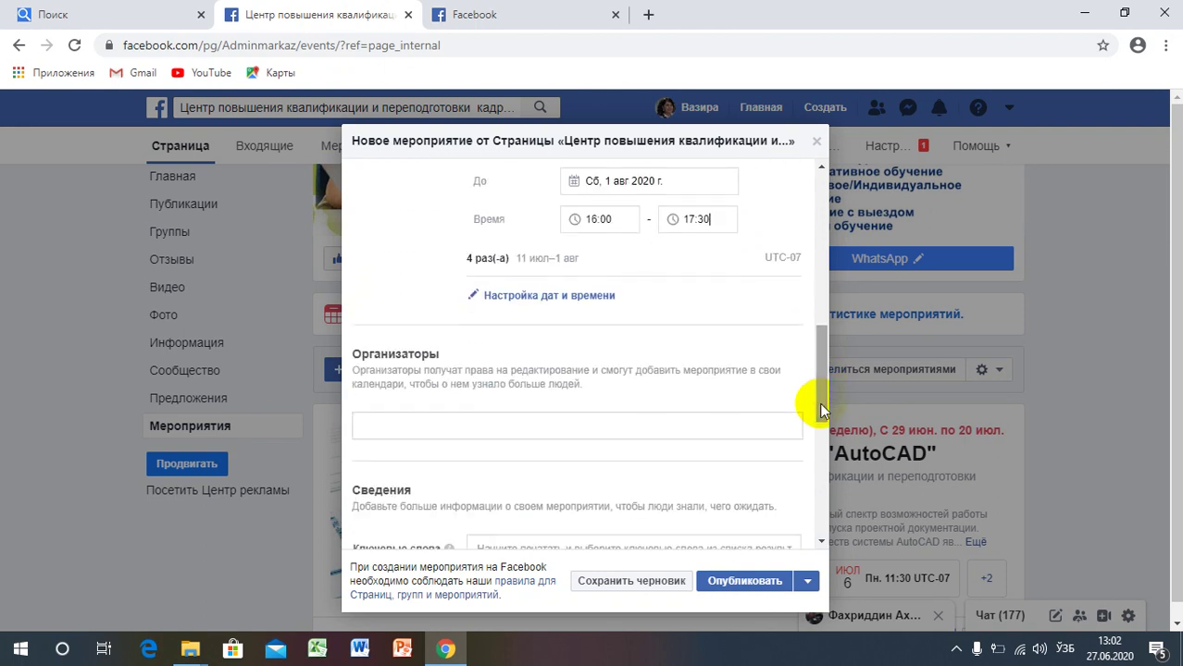
{"action": "left_click", "coordinate": [401, 427]}
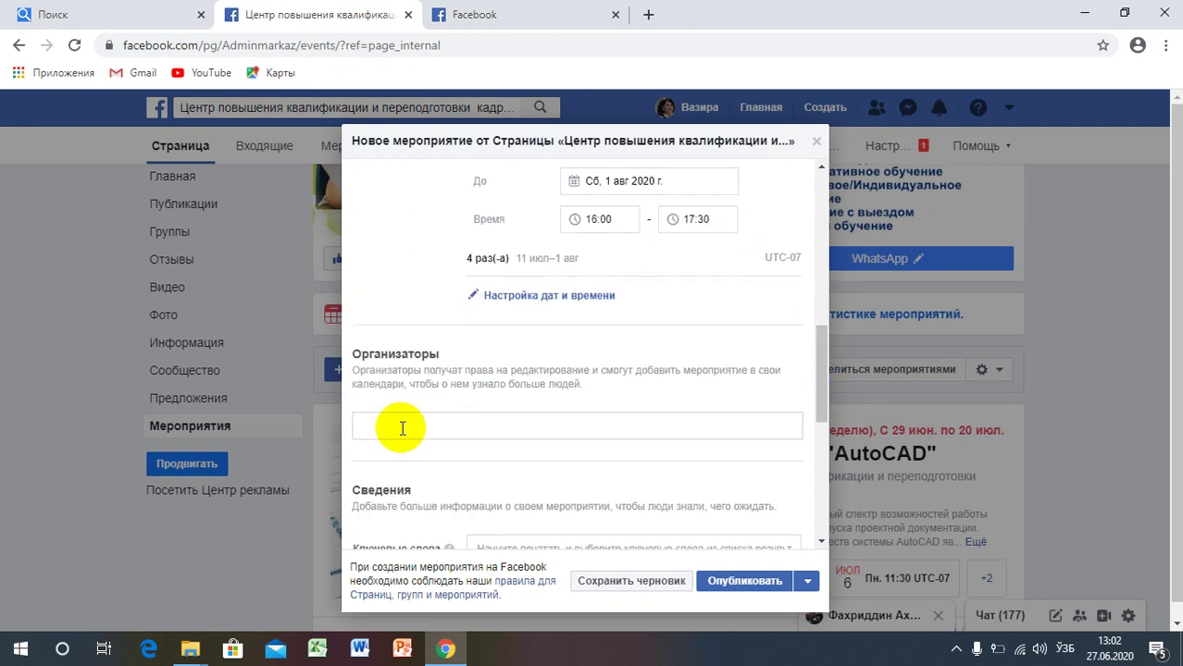
{"action": "key", "text": "alt+shift"}
{"action": "type", "text": "УЦ"}
{"action": "key", "text": "BackSpace"}
{"action": "type", "text": "Ц 1"}
{"action": "key", "text": "alt+shift"}
{"action": "type", "text": "Free Stud"}
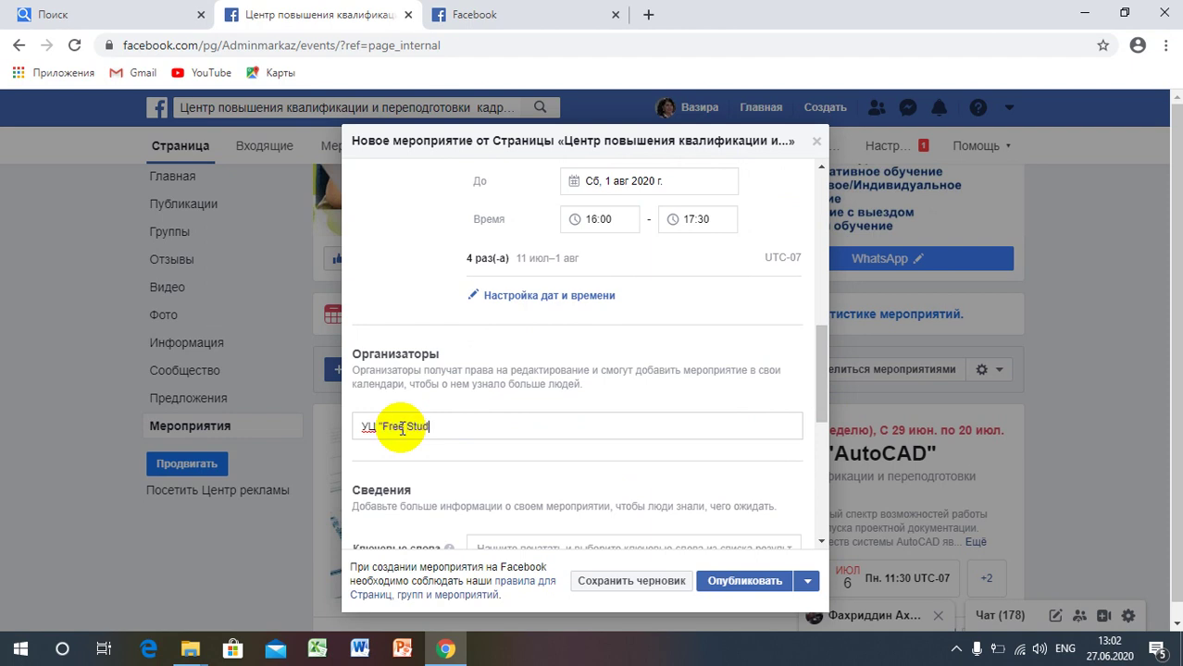
{"action": "type", "text": "y"}
{"action": "key", "text": "alt+shift"}
{"action": "type", "text": "\""}
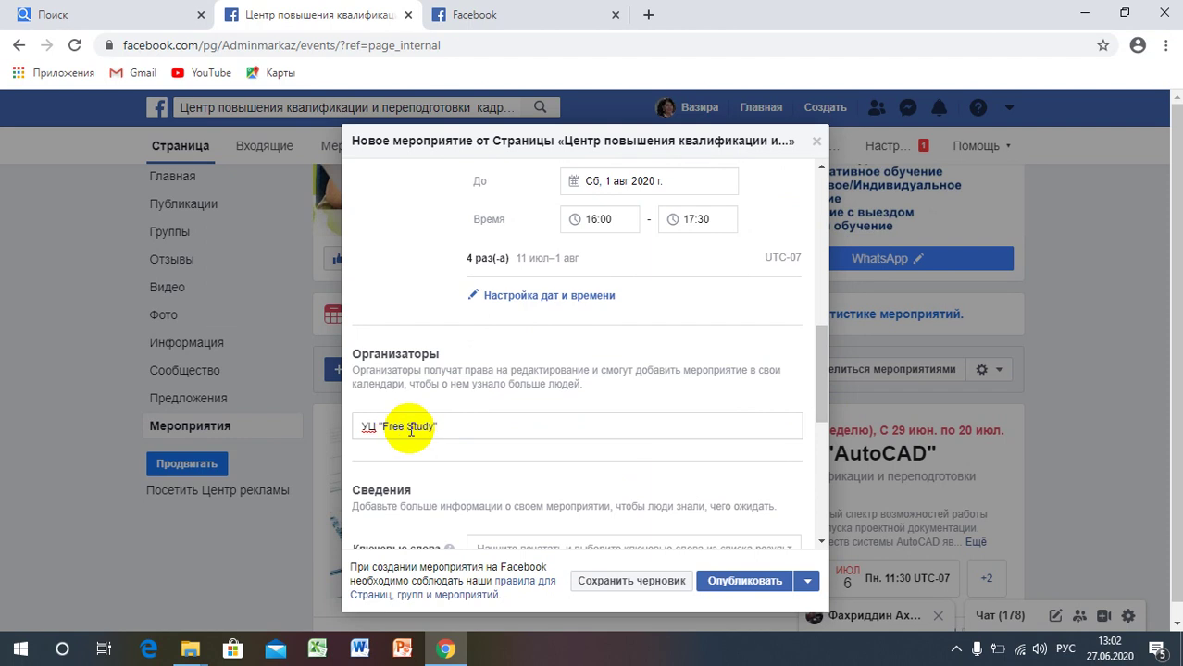
- Enter the event's keywords as "бухгалтерия, проводки, зарплата, налоги, доходы, пассивы, активы, баланс"
{"action": "left_click", "coordinate": [823, 366]}
{"action": "left_click_drag", "start_coordinate": [823, 365], "coordinate": [810, 410]}
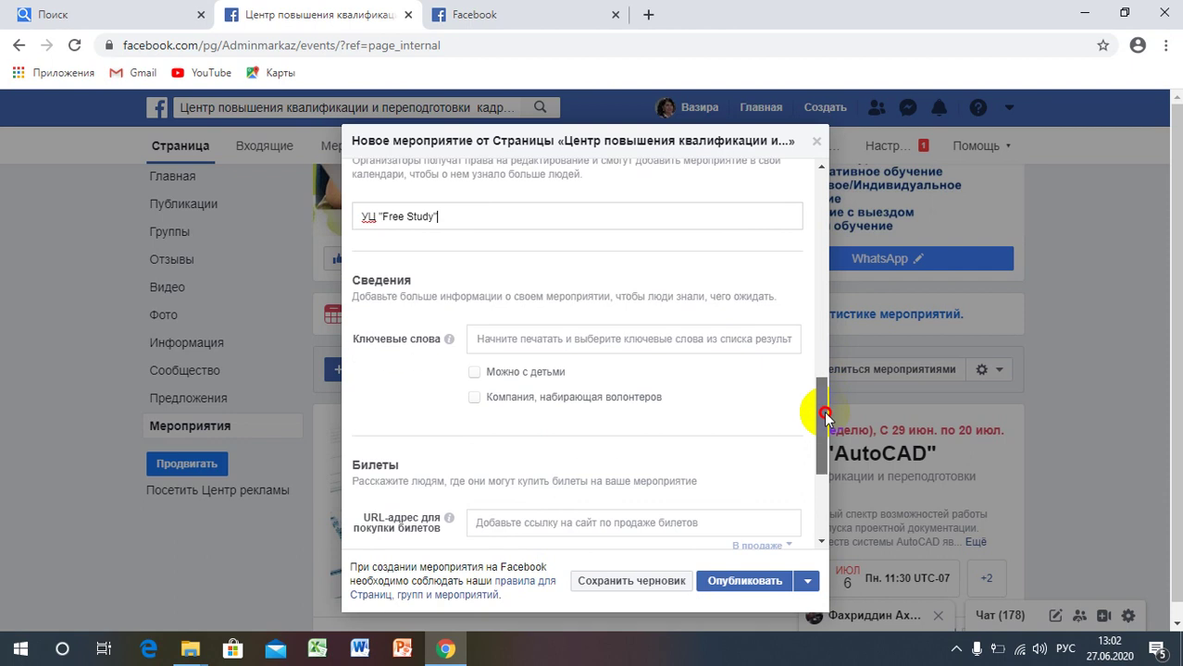
{"action": "left_click", "coordinate": [492, 333]}
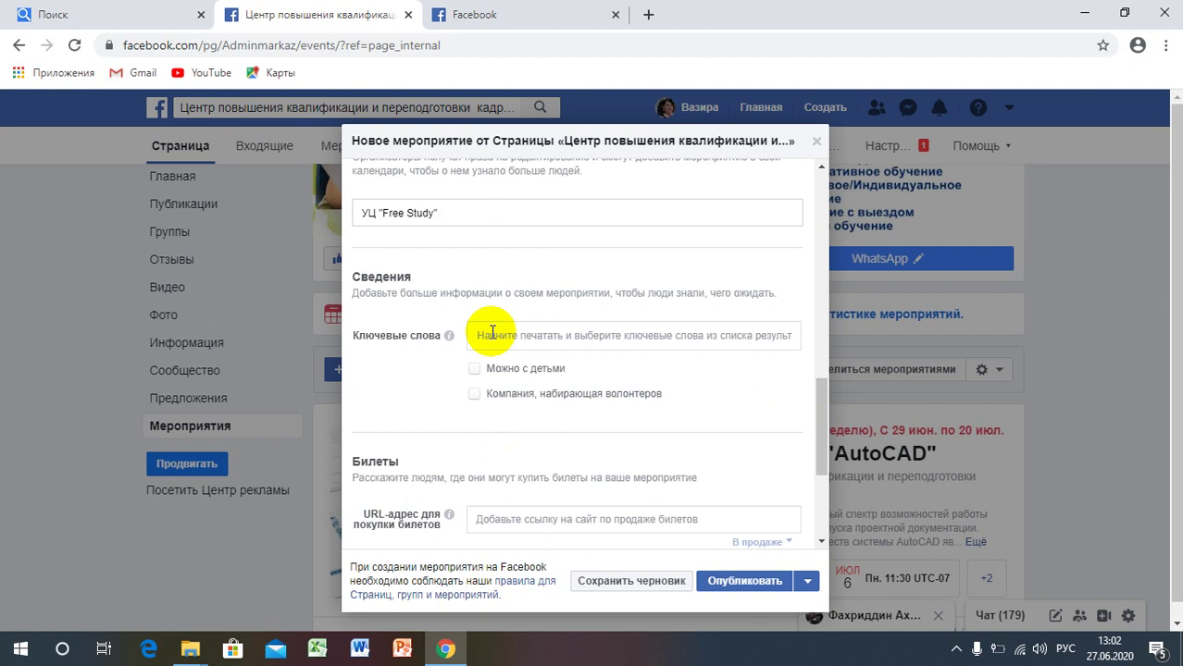
{"action": "type", "text": "бух"}
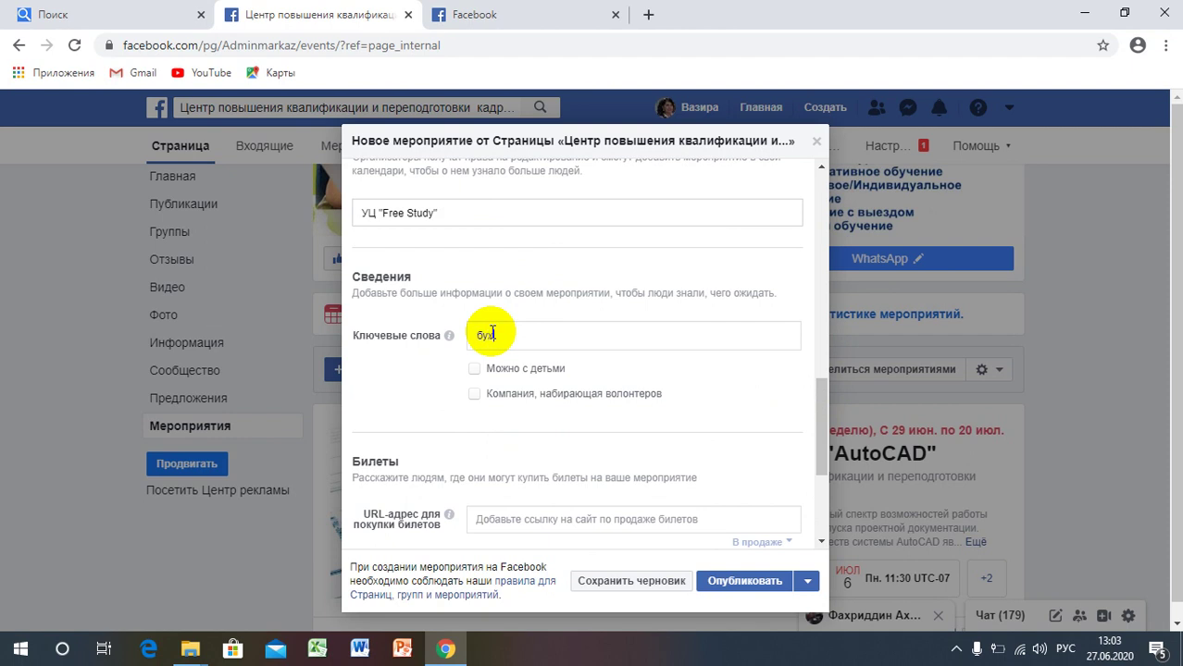
{"action": "type", "text": "галтерия, проводки, зарплата, н"}
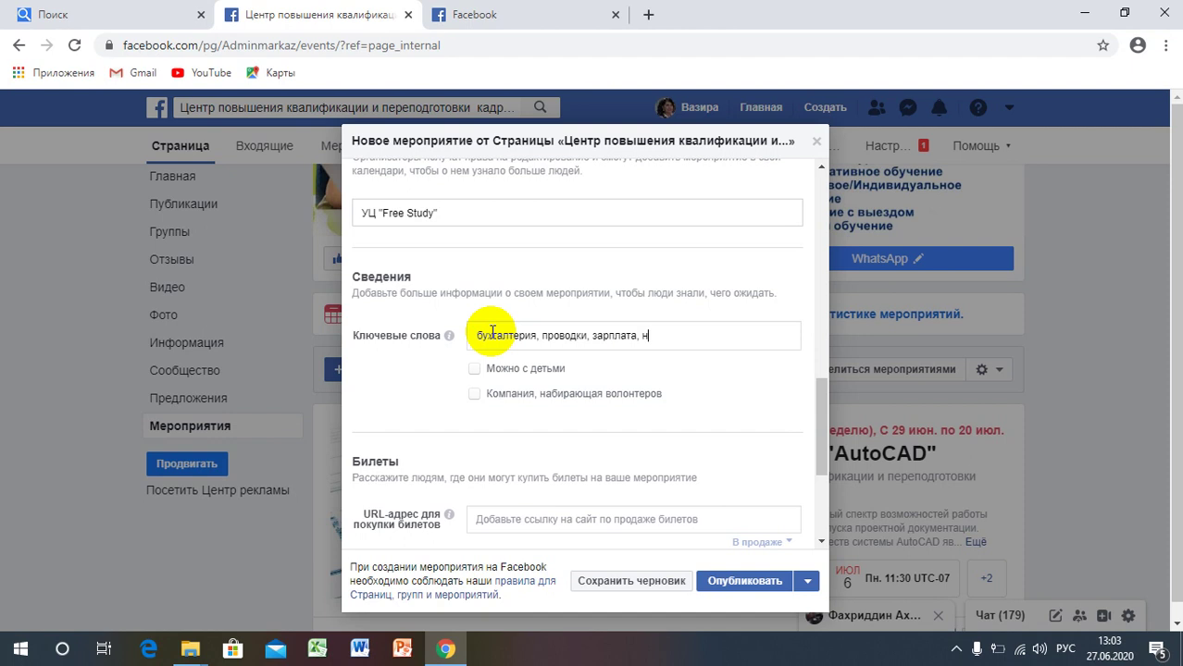
{"action": "type", "text": "алоги, "}
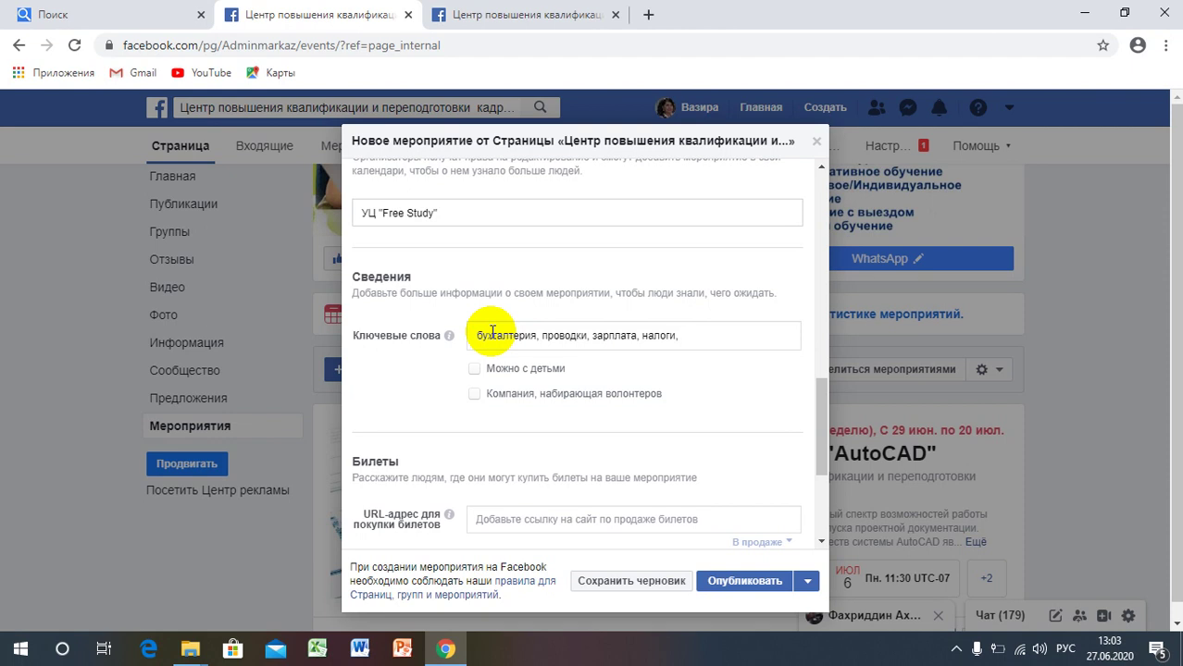
{"action": "type", "text": "доходы, пассивы, активы,"}
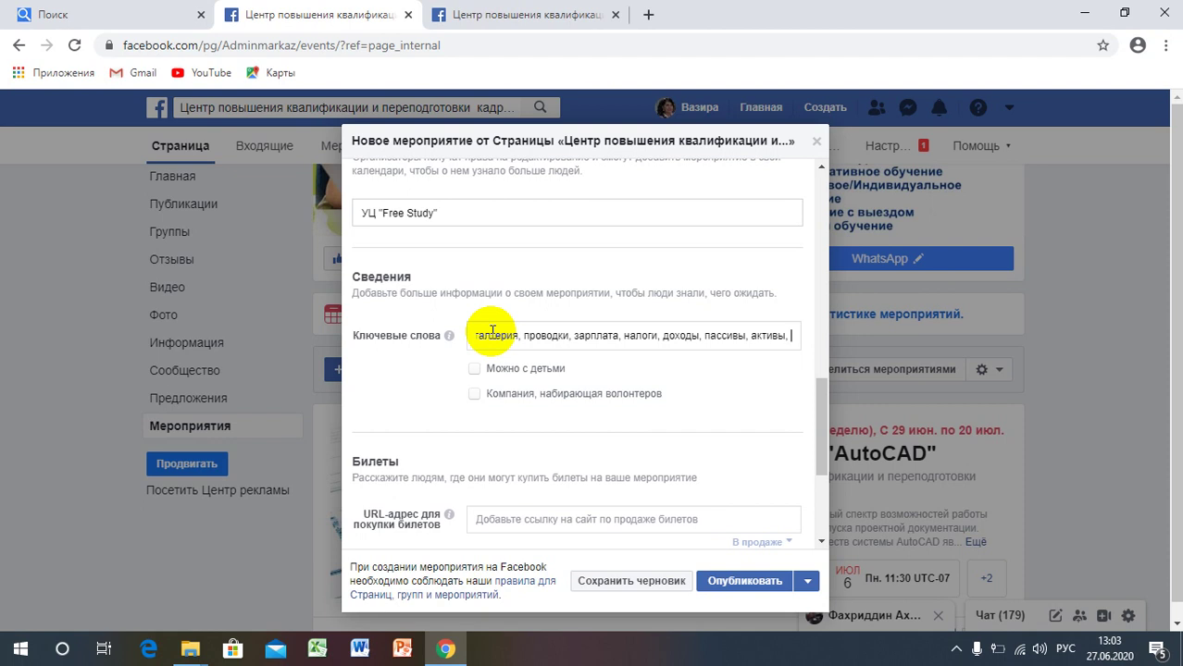
{"action": "type", "text": "баланс"}
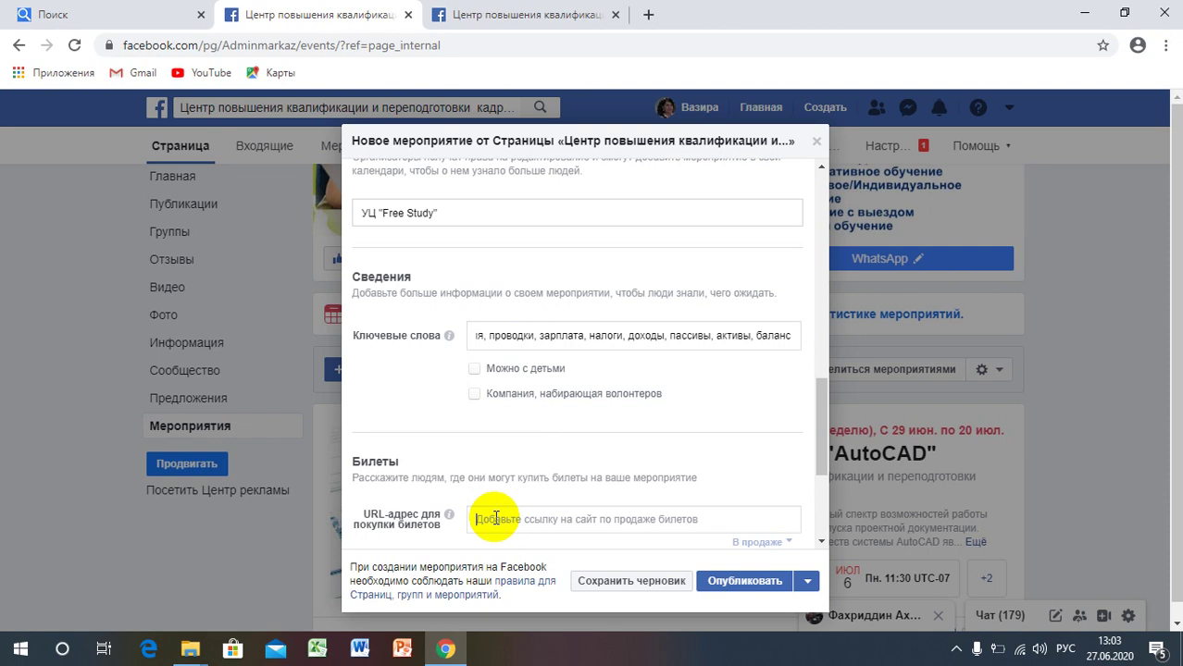
- Enter freestudy.us as the event's ticket purchase URL
{"action": "key", "text": "alt+shift"}
{"action": "type", "text": "freestudy"}
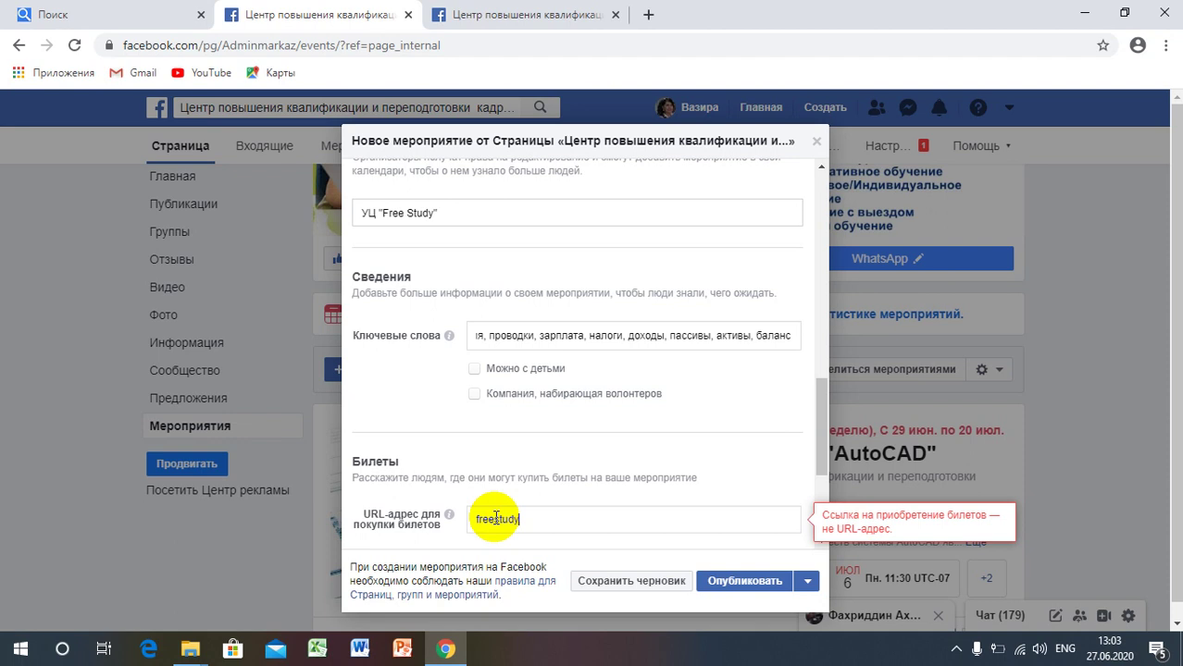
{"action": "type", "text": ".us"}
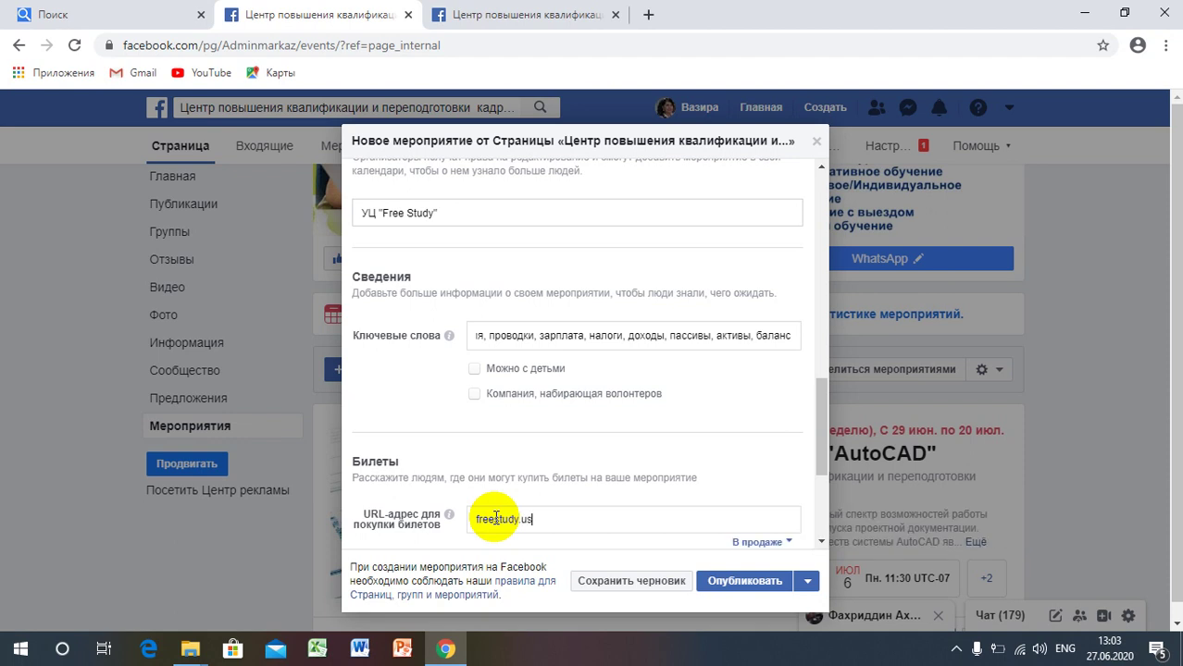
- Open the "Центр повышения..." page in the other browser tab and display its "Мероприятия" section
{"action": "left_click_drag", "start_coordinate": [825, 446], "coordinate": [805, 298]}
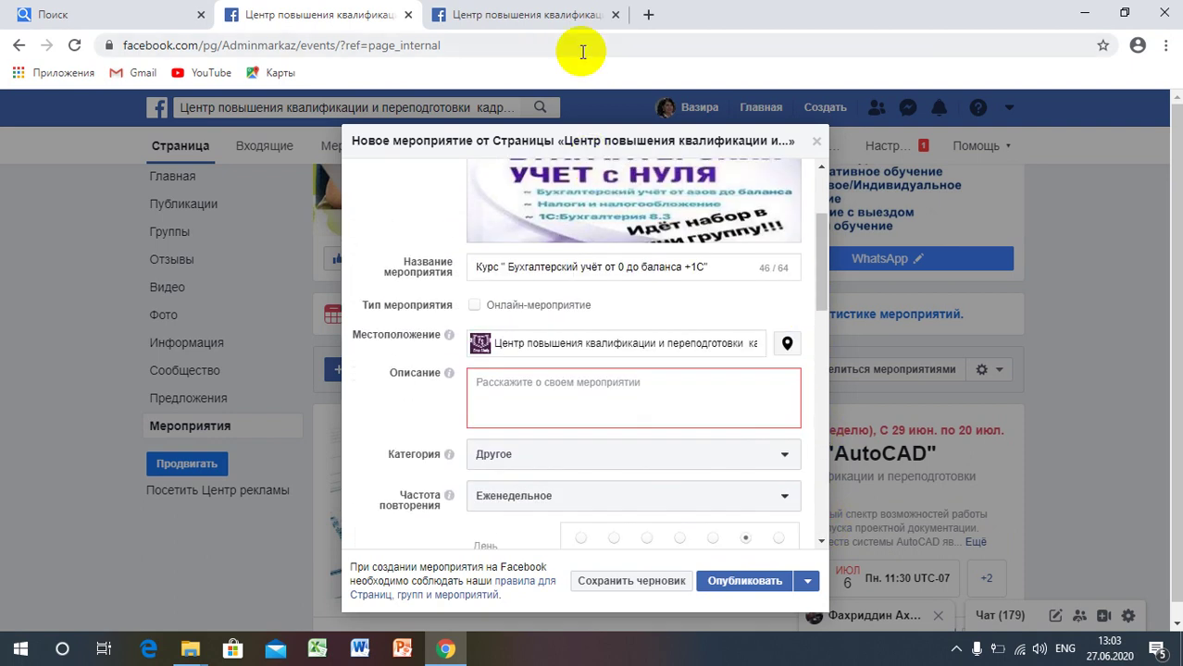
{"action": "left_click", "coordinate": [560, 20]}
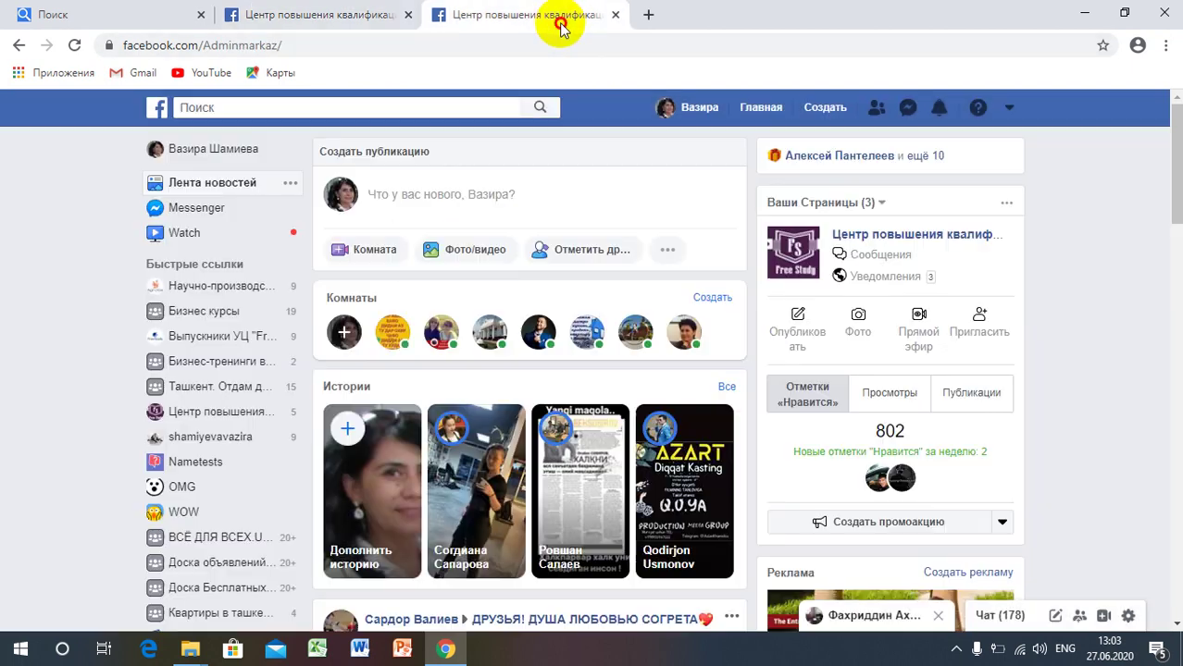
{"action": "left_click", "coordinate": [249, 419]}
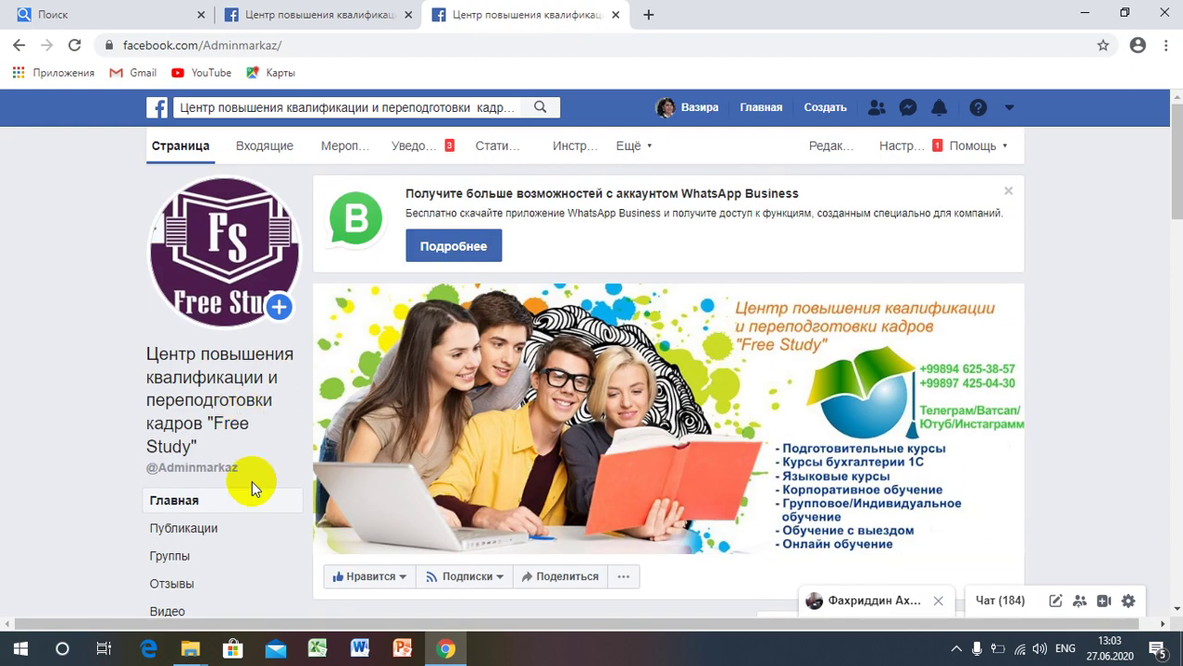
{"action": "scroll", "coordinate": [1179, 374], "scroll_direction": "down", "scroll_amount": 5}
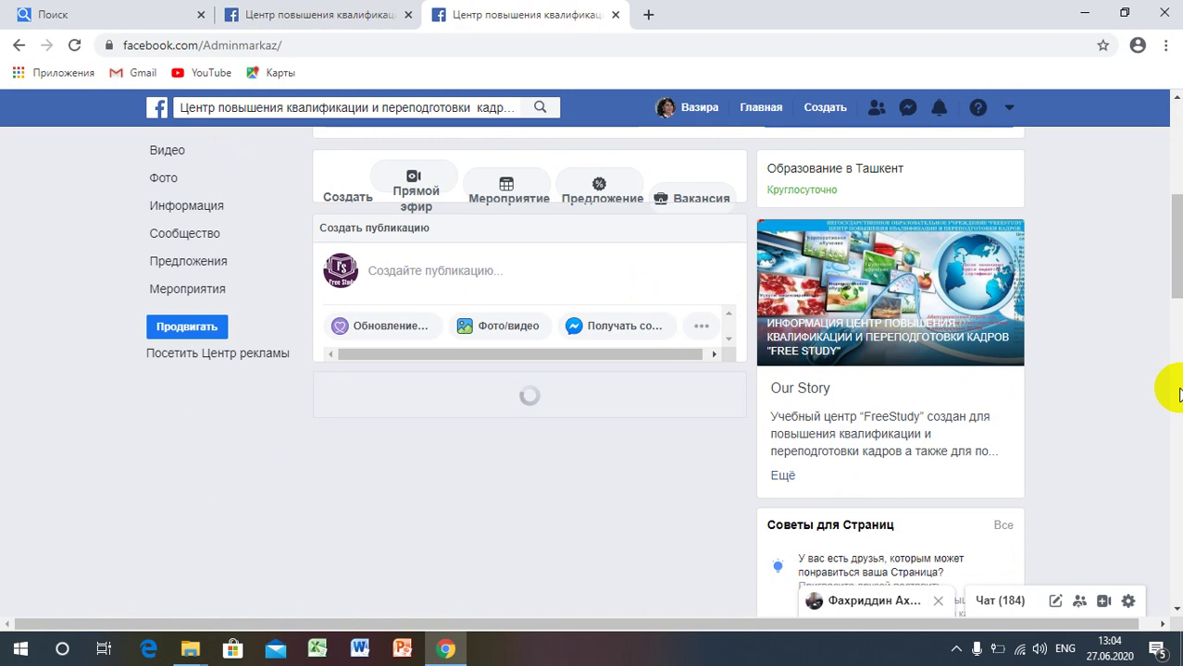
{"action": "left_click", "coordinate": [183, 294]}
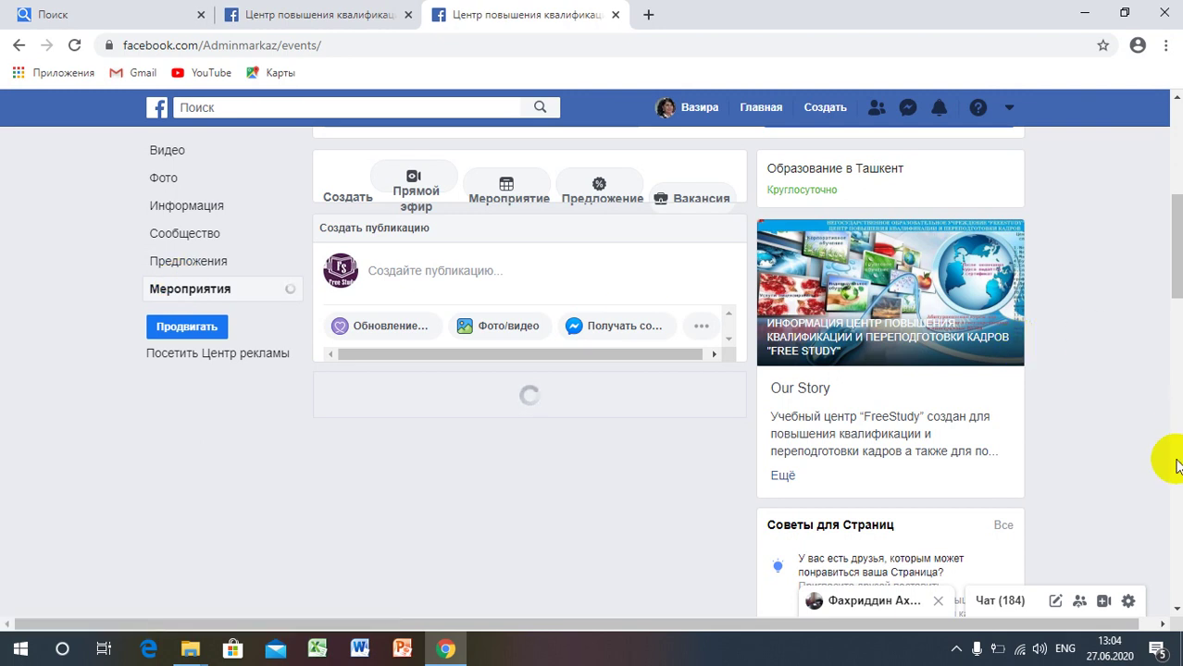
{"action": "scroll", "coordinate": [1176, 466], "scroll_direction": "down", "scroll_amount": 10}
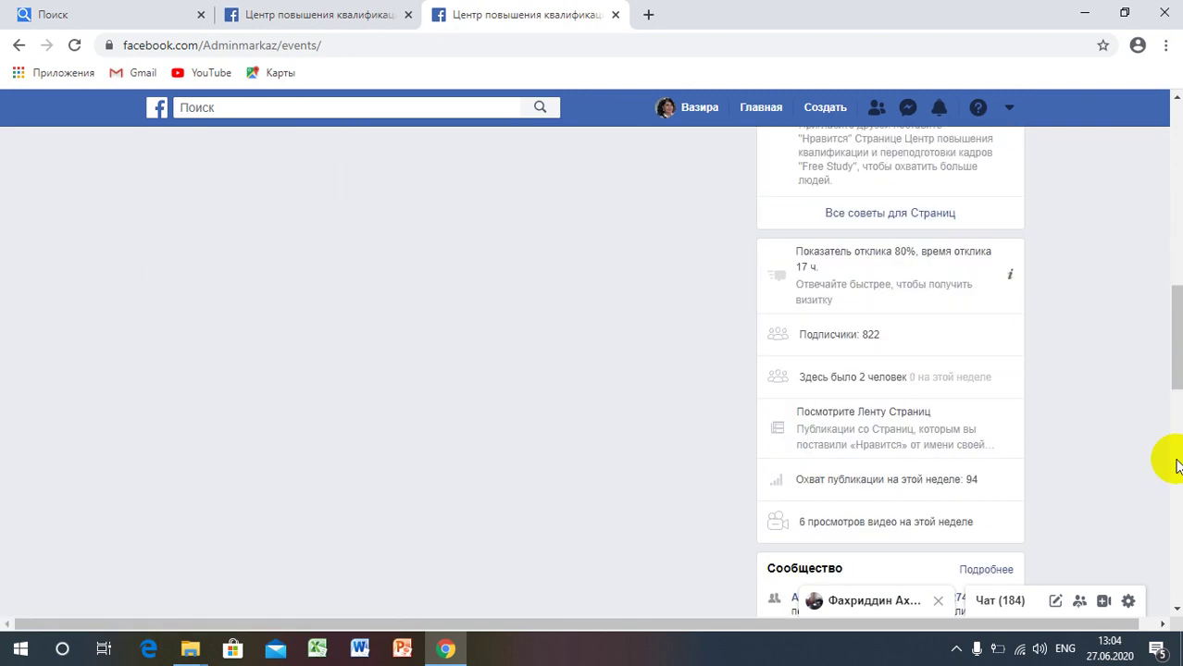
{"action": "left_click", "coordinate": [1172, 276]}
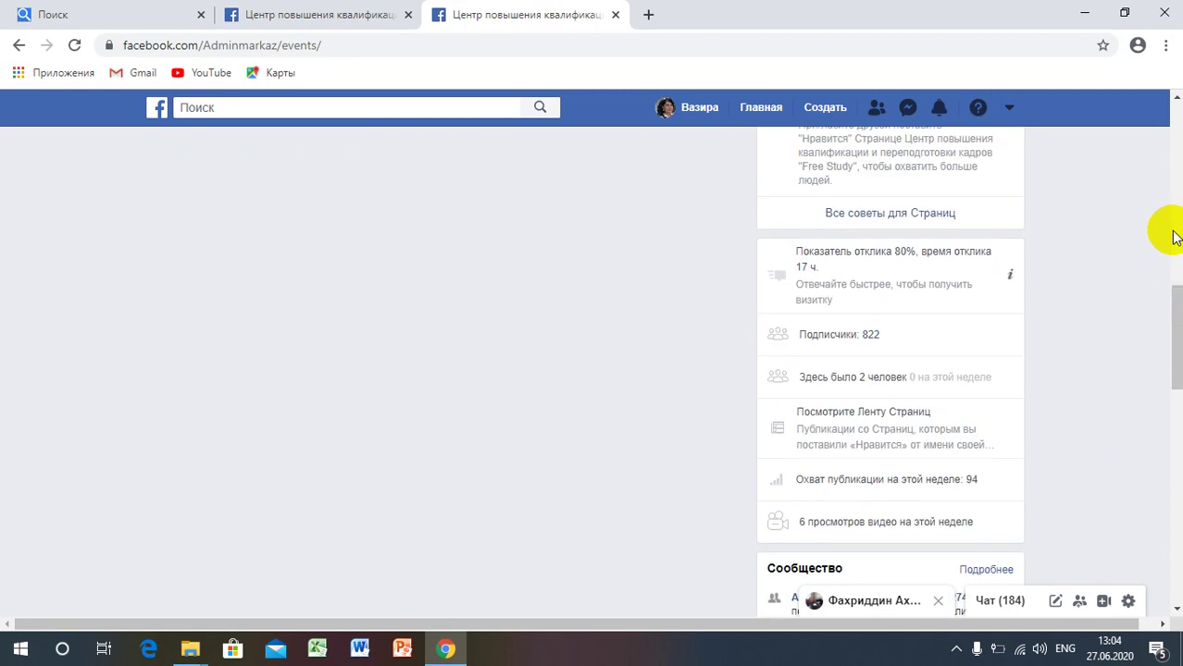
{"action": "left_click", "coordinate": [1172, 224]}
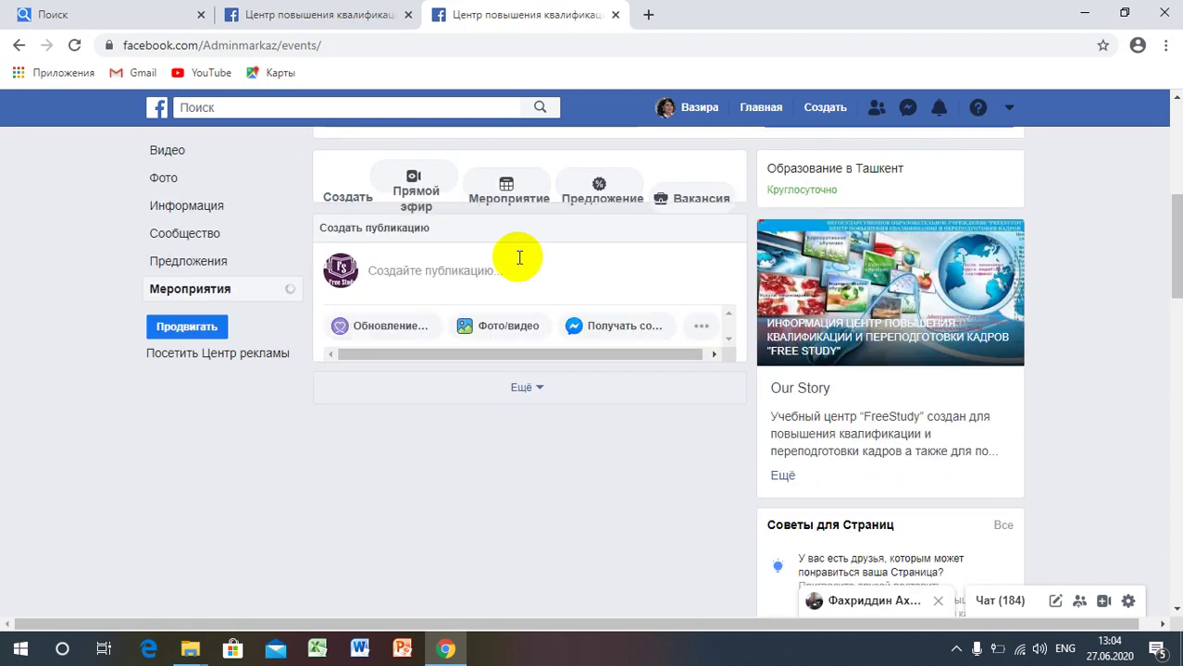
{"action": "left_click", "coordinate": [325, 15]}
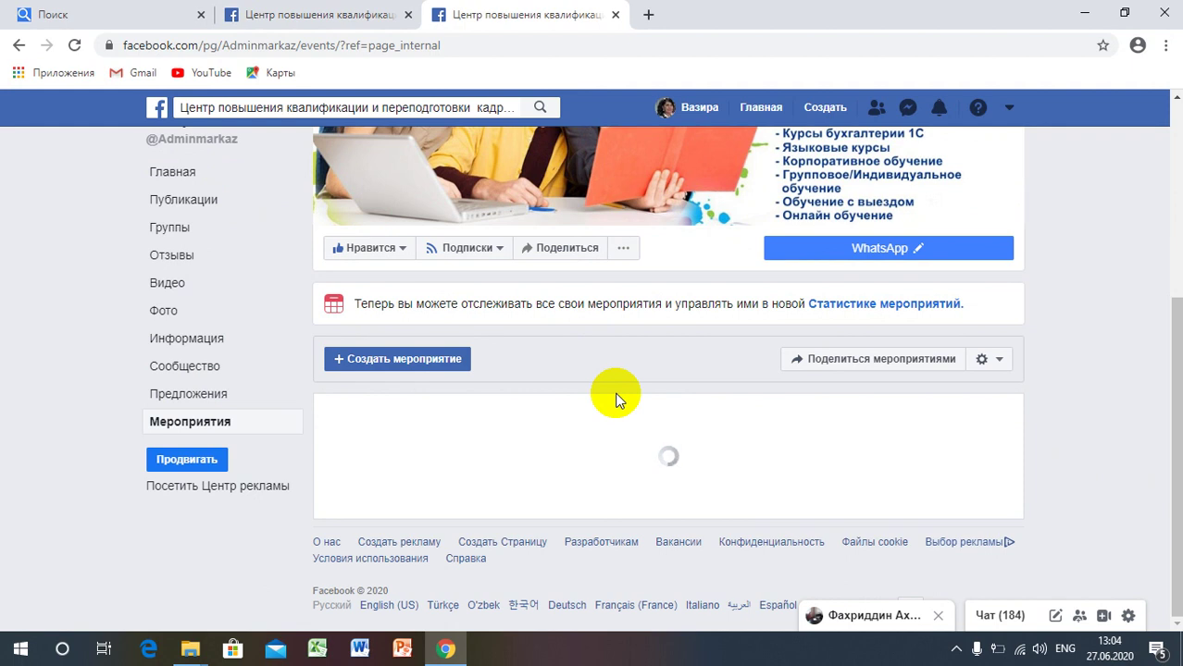
- Return to the new event form and mark the accounting course as an online event
{"action": "left_click", "coordinate": [319, 15]}
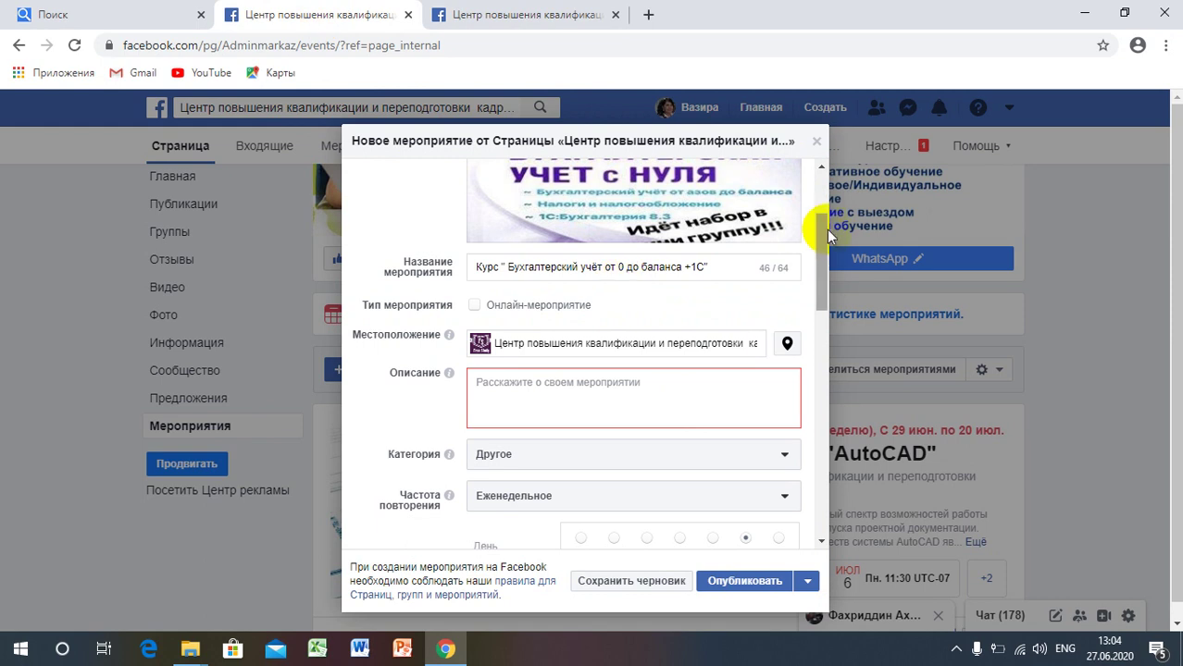
{"action": "mouse_move", "coordinate": [824, 252]}
{"action": "left_mouse_down"}
{"action": "mouse_move", "coordinate": [819, 190]}
{"action": "mouse_move", "coordinate": [821, 231]}
{"action": "left_mouse_up"}
{"action": "left_click", "coordinate": [475, 382]}
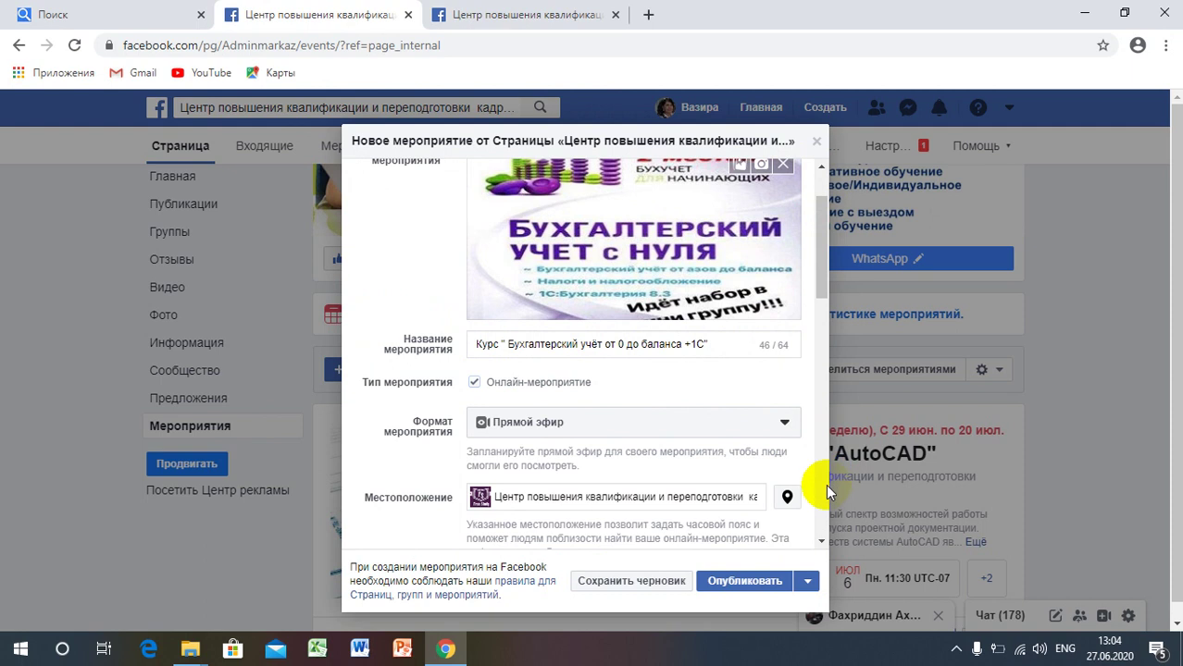
{"action": "scroll", "coordinate": [823, 496], "scroll_direction": "down", "scroll_amount": 4}
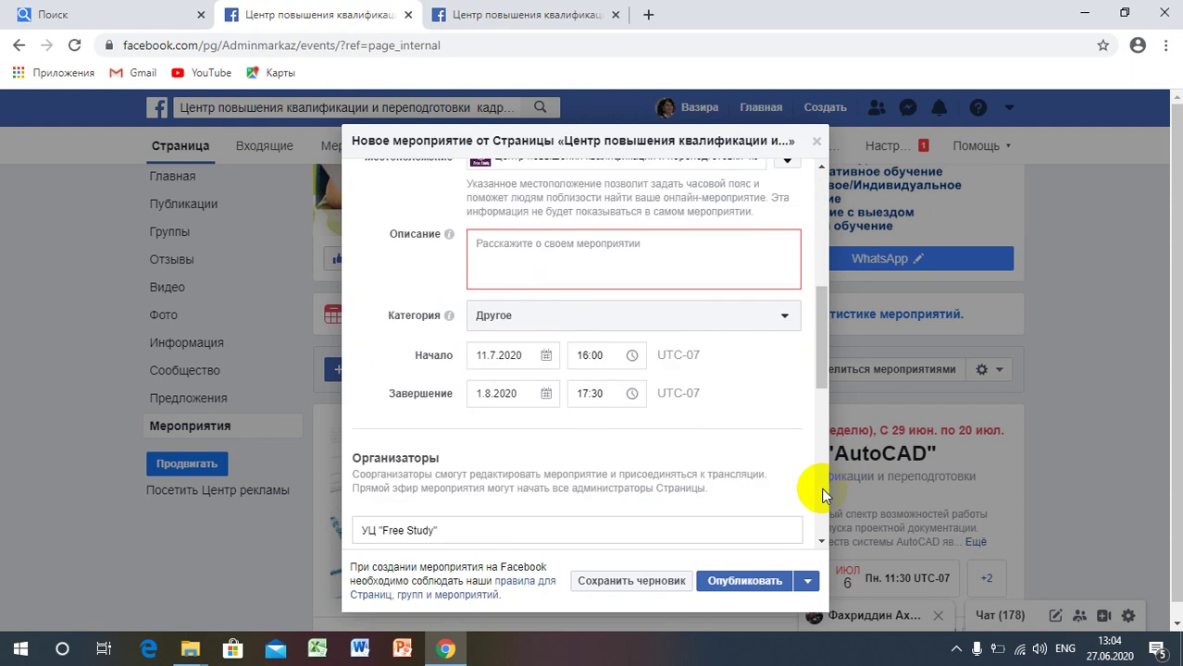
- Look through the page's current and past course events in the other browser tab
{"action": "left_click", "coordinate": [563, 21]}
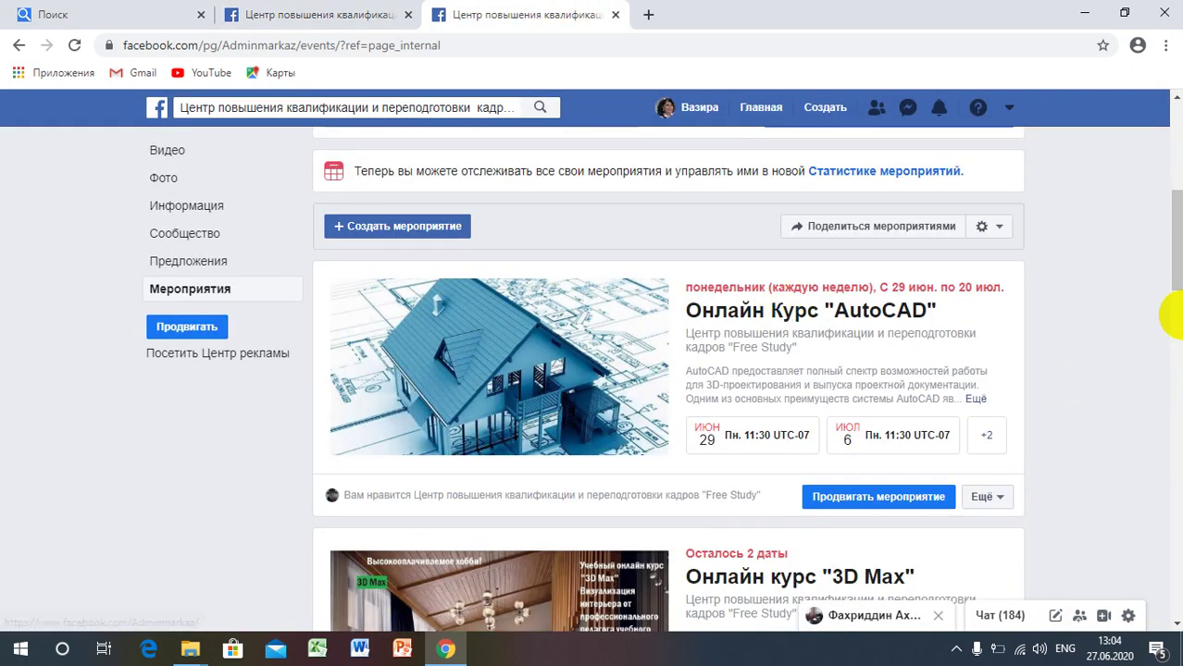
{"action": "mouse_move", "coordinate": [1175, 280]}
{"action": "left_mouse_down"}
{"action": "mouse_move", "coordinate": [1165, 316]}
{"action": "mouse_move", "coordinate": [1178, 375]}
{"action": "mouse_move", "coordinate": [1177, 580]}
{"action": "left_mouse_up"}
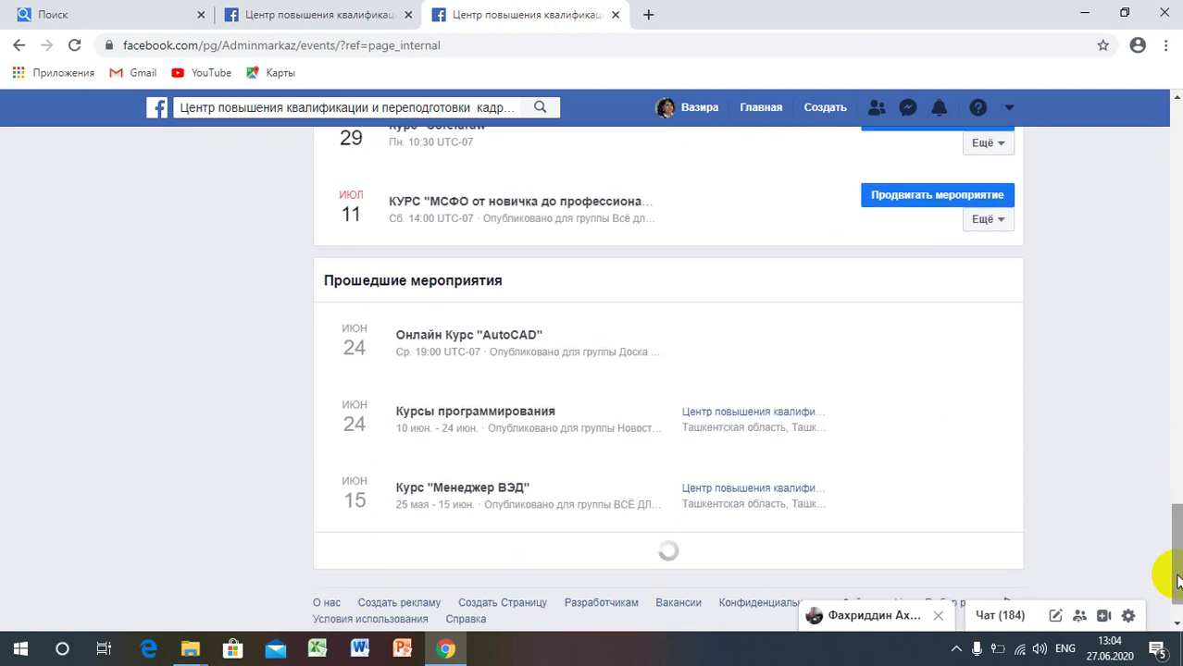